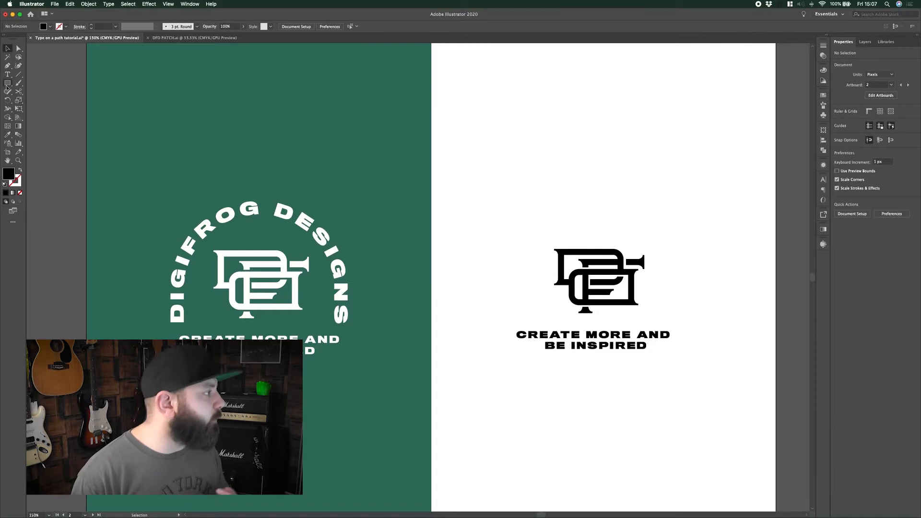
# Step: Draw a black square about 79 px wide above the logo and a matching circle centred on its top edge
pyautogui.moveTo(530, 162); pyautogui.dragTo(585, 215)
pyautogui.moveTo(4, 82); pyautogui.dragTo(38, 101)
pyautogui.moveTo(530, 134); pyautogui.dragTo(585, 189)
pyautogui.press('v')
pyautogui.click(599, 135)
pyautogui.scroll(3, 578, 150)
pyautogui.click(547, 159)
pyautogui.moveTo(598, 106); pyautogui.dragTo(597, 108)
# Step: Unite the square and circle into a single round-topped arch shape
pyautogui.keyDown('shift'); pyautogui.click(476, 261); pyautogui.keyUp('shift')
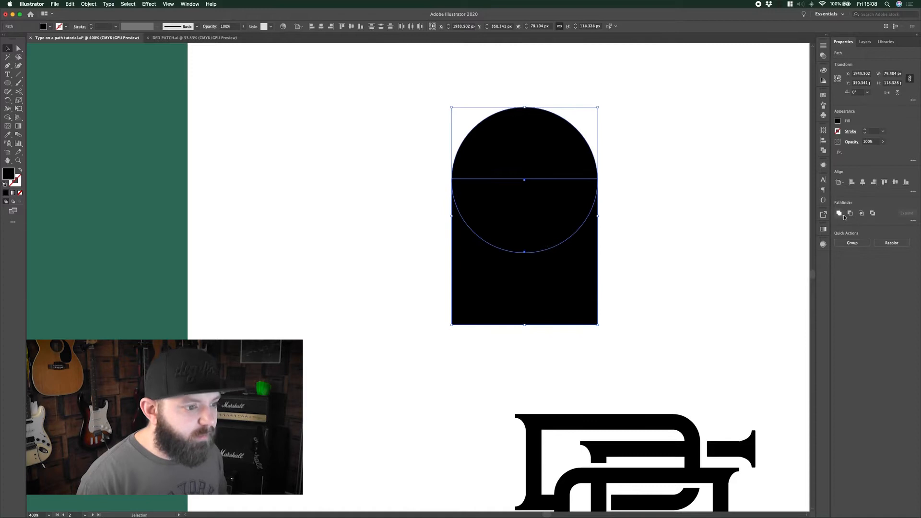
pyautogui.click(840, 214)
pyautogui.click(616, 206)
pyautogui.click(555, 200)
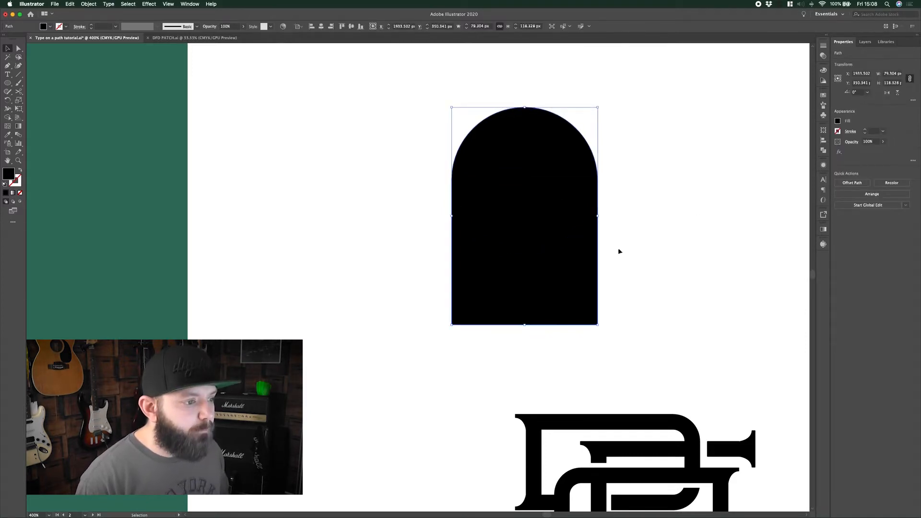
pyautogui.click(422, 211)
# Step: Swap the arch's black fill for a 1 pt black stroke with no fill
pyautogui.moveTo(422, 211); pyautogui.dragTo(315, 273)
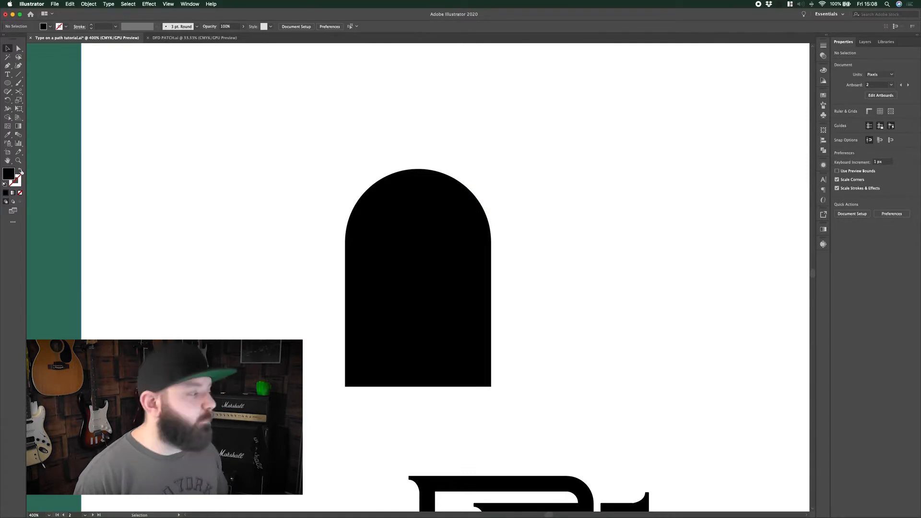
pyautogui.click(417, 269)
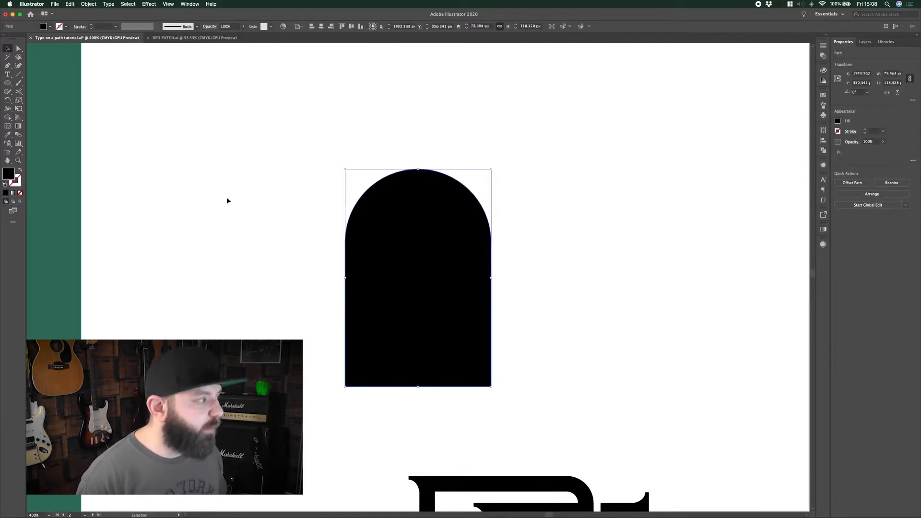
pyautogui.click(20, 170)
pyautogui.press('super+minus')
pyautogui.moveTo(386, 222); pyautogui.dragTo(353, 142)
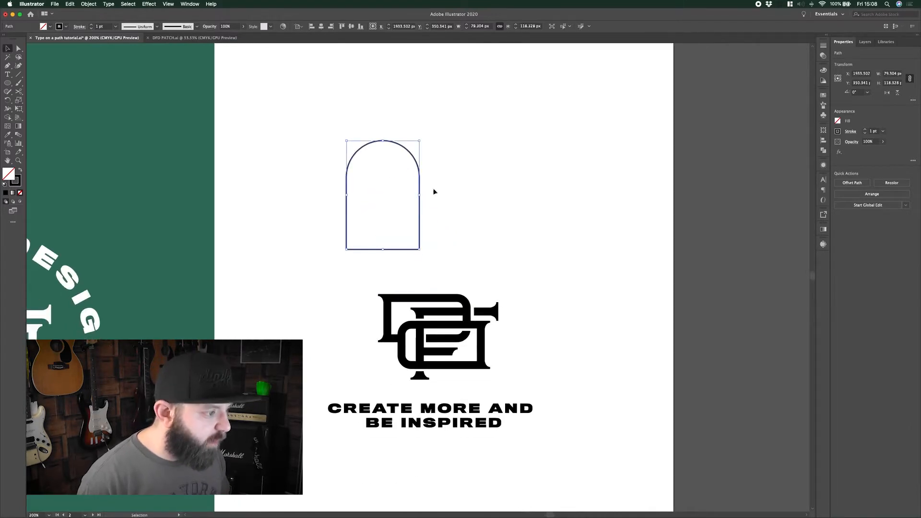
# Step: Move the arch outline onto the logo and scale it proportionally to about 206 by 307 px around it
pyautogui.moveTo(419, 189); pyautogui.dragTo(400, 368)
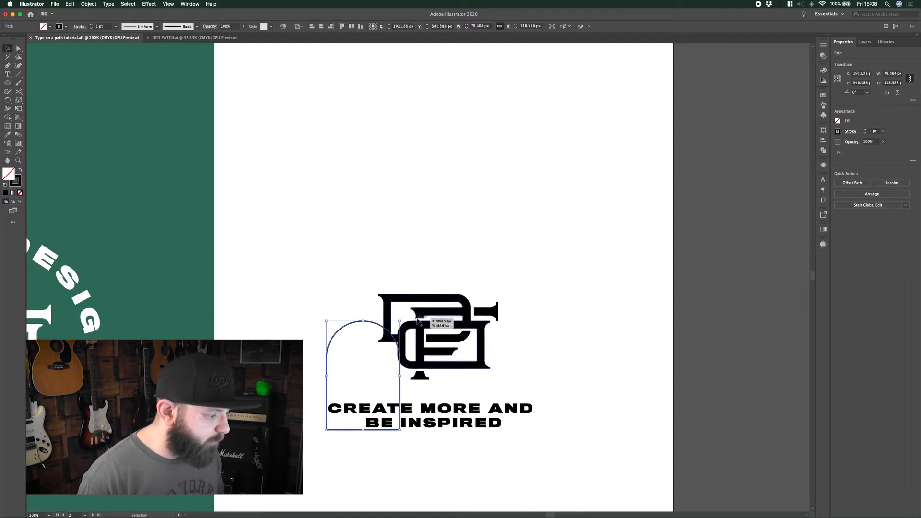
pyautogui.moveTo(399, 321)
pyautogui.mouseDown()
pyautogui.moveTo(405, 307)
pyautogui.moveTo(545, 208)
pyautogui.moveTo(587, 130)
pyautogui.moveTo(600, 126)
pyautogui.moveTo(596, 138)
pyautogui.mouseUp()
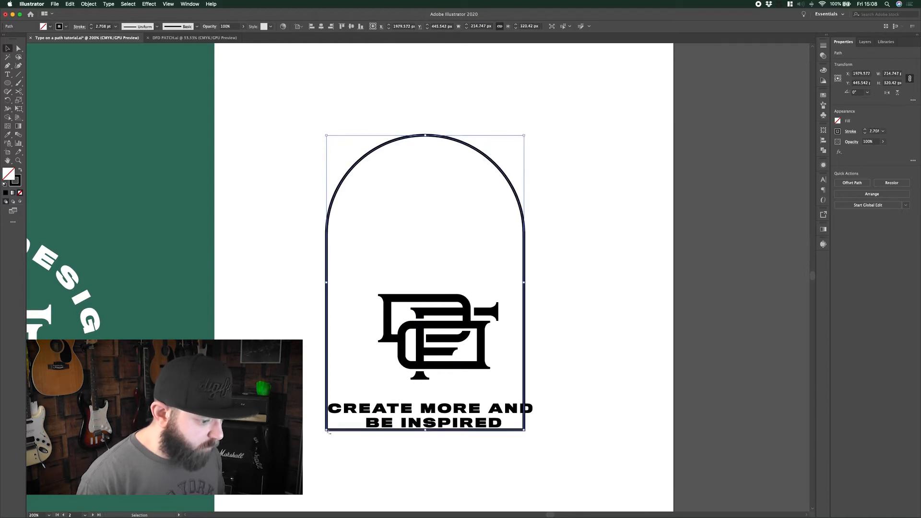
pyautogui.moveTo(326, 431); pyautogui.dragTo(335, 417)
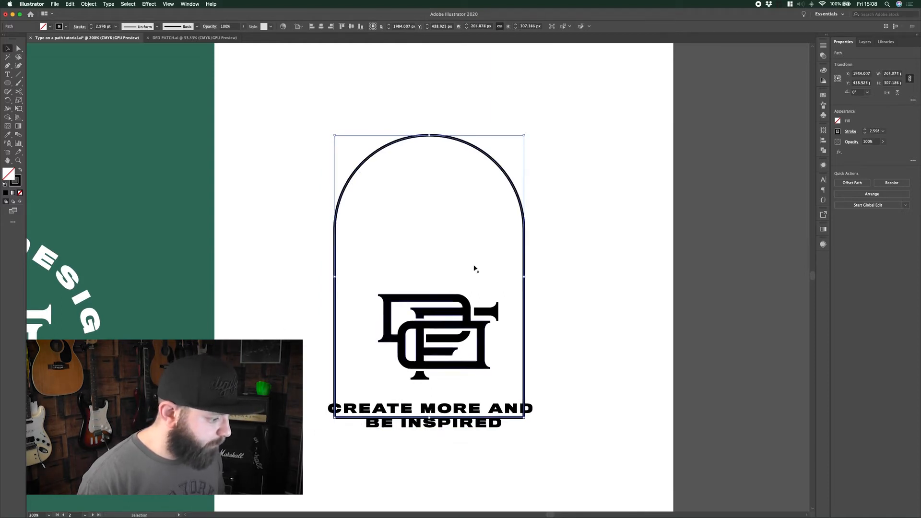
pyautogui.moveTo(524, 223); pyautogui.dragTo(530, 305)
# Step: Centre the two-line tagline horizontally with the arch, and lower the arch so its curve sits closer to the logo
pyautogui.click(499, 408)
pyautogui.keyDown('shift'); pyautogui.click(480, 326); pyautogui.keyUp('shift')
pyautogui.click(559, 370)
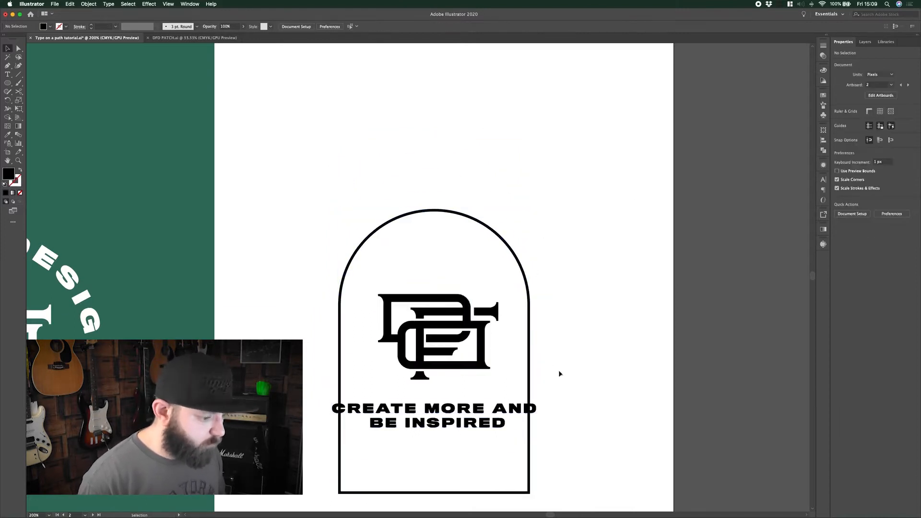
pyautogui.scroll(-3, 558, 370)
pyautogui.moveTo(482, 157); pyautogui.dragTo(490, 188)
pyautogui.click(544, 205)
pyautogui.click(547, 209)
# Step: Raise only the arch's bottom edge to the base of the logo, shortening the arch to about 161 px tall
pyautogui.press('a')
pyautogui.click(401, 440)
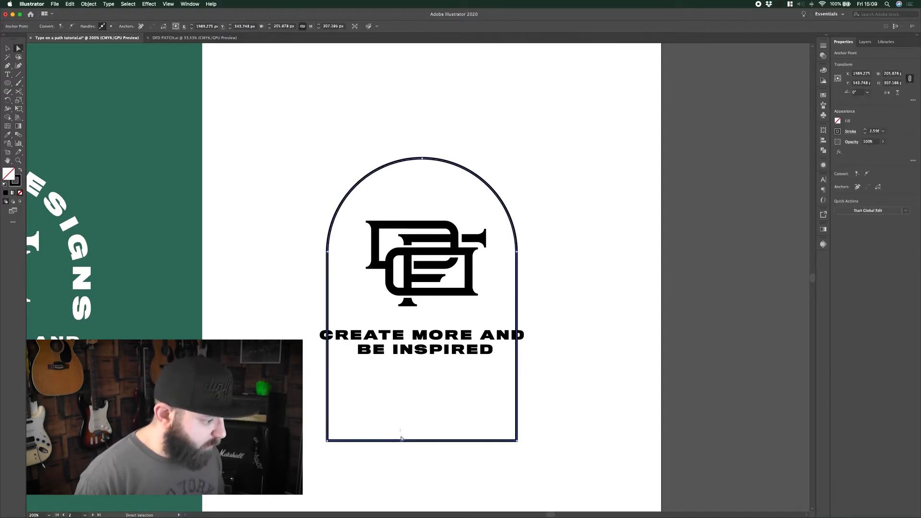
pyautogui.moveTo(423, 441); pyautogui.dragTo(437, 307)
pyautogui.click(571, 298)
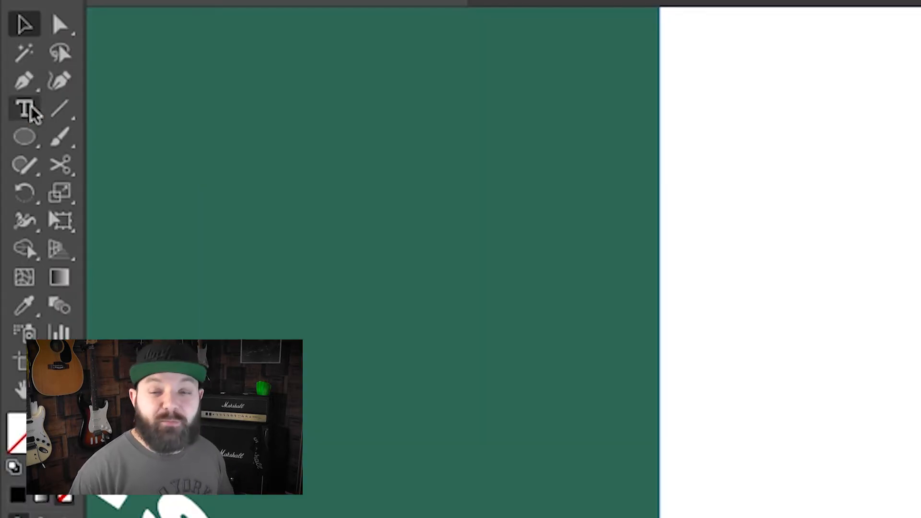
# Step: Add the text "DIGIFROG DESIGNS" along the arch outline with the Type on a Path tool
pyautogui.click(30, 109)
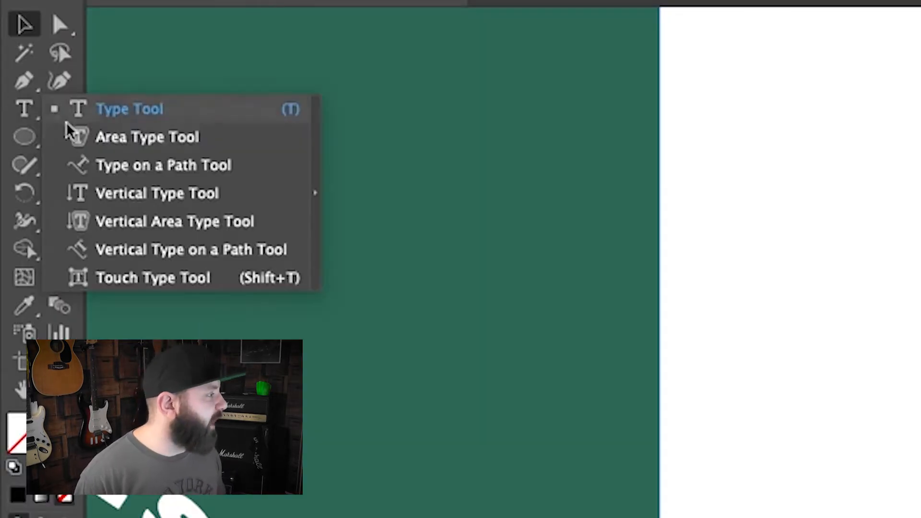
pyautogui.click(150, 166)
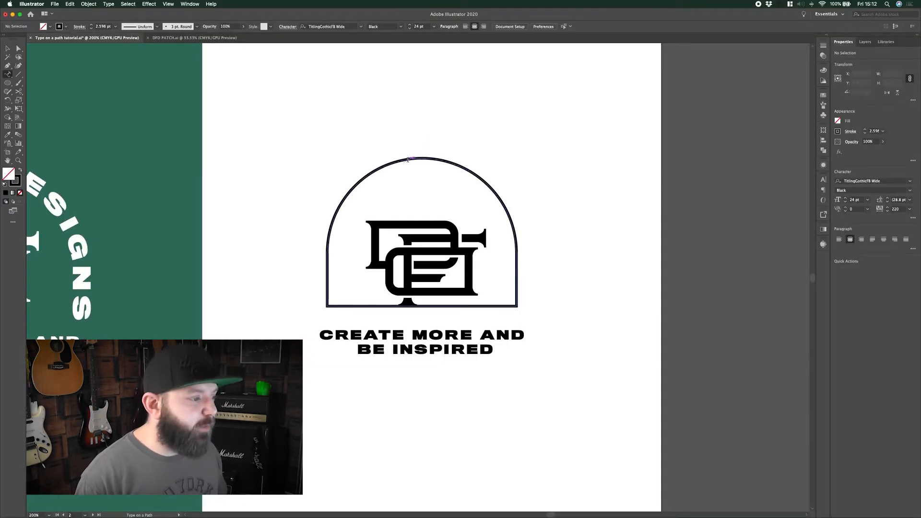
pyautogui.click(352, 187)
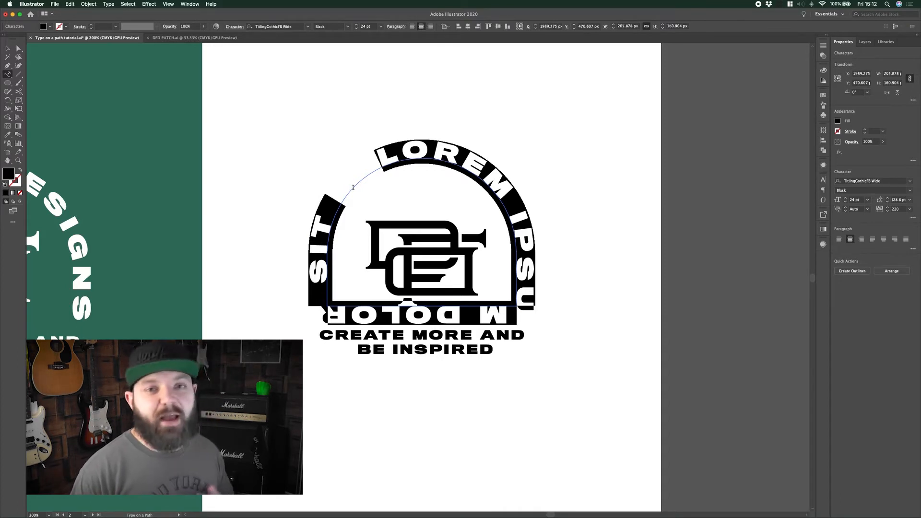
pyautogui.write('DIGIFROG DESI')
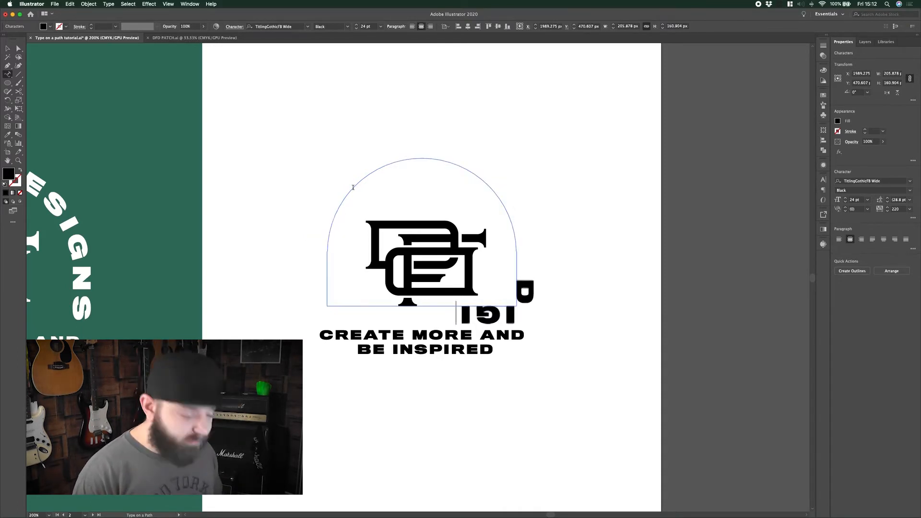
pyautogui.write('GNS')
pyautogui.press('Escape')
pyautogui.click(487, 138)
# Step: Move the path text's start and end brackets to the arch's two lower corners, centring DIGIFROG DESIGNS over the logo
pyautogui.press('a')
pyautogui.click(346, 183)
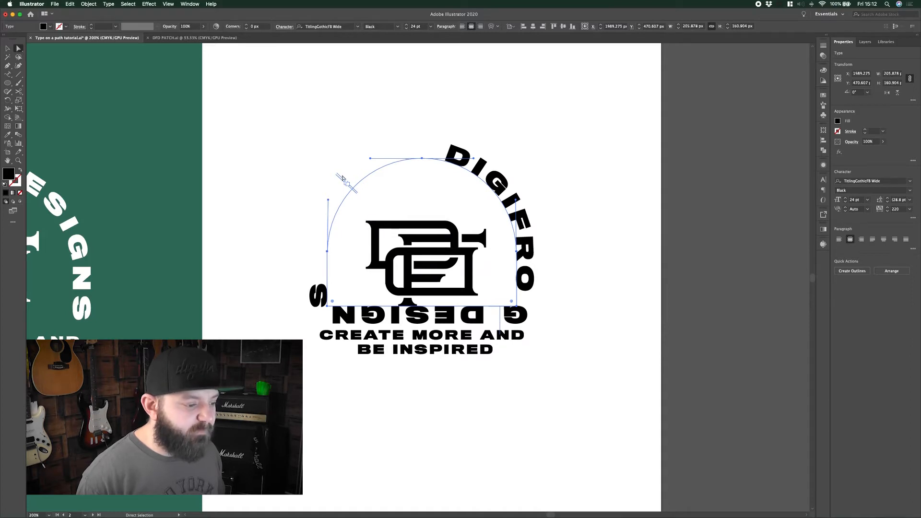
pyautogui.moveTo(342, 179)
pyautogui.mouseDown()
pyautogui.moveTo(345, 159)
pyautogui.moveTo(350, 186)
pyautogui.mouseUp()
pyautogui.moveTo(499, 187); pyautogui.dragTo(317, 309)
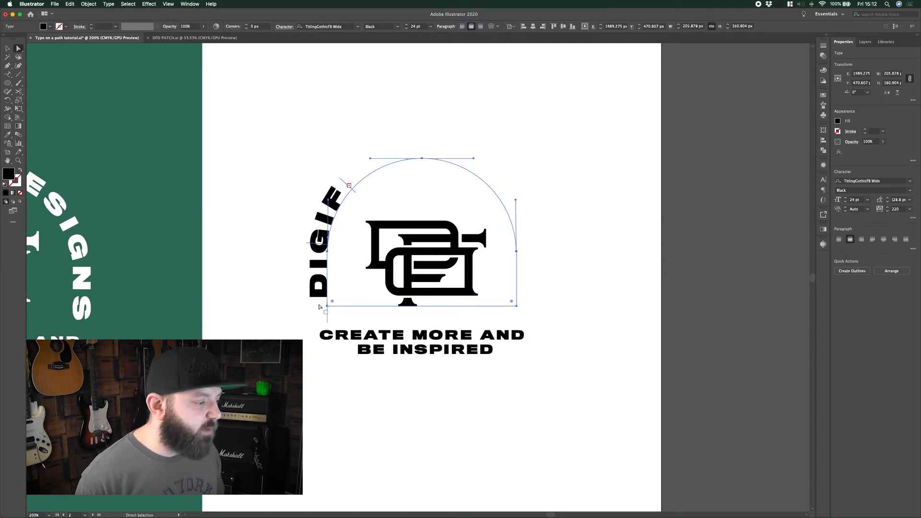
pyautogui.moveTo(345, 183); pyautogui.dragTo(532, 311)
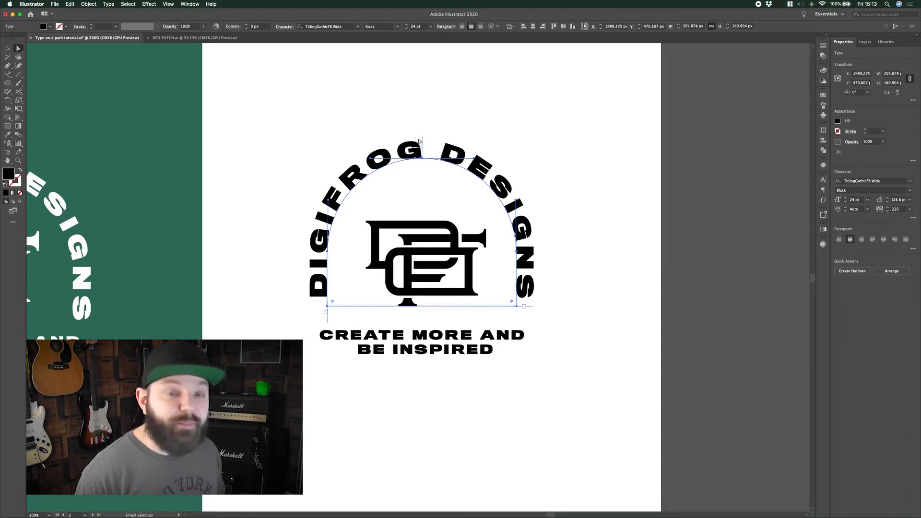
pyautogui.moveTo(423, 141)
pyautogui.mouseDown()
pyautogui.moveTo(424, 169)
pyautogui.moveTo(423, 140)
pyautogui.mouseUp()
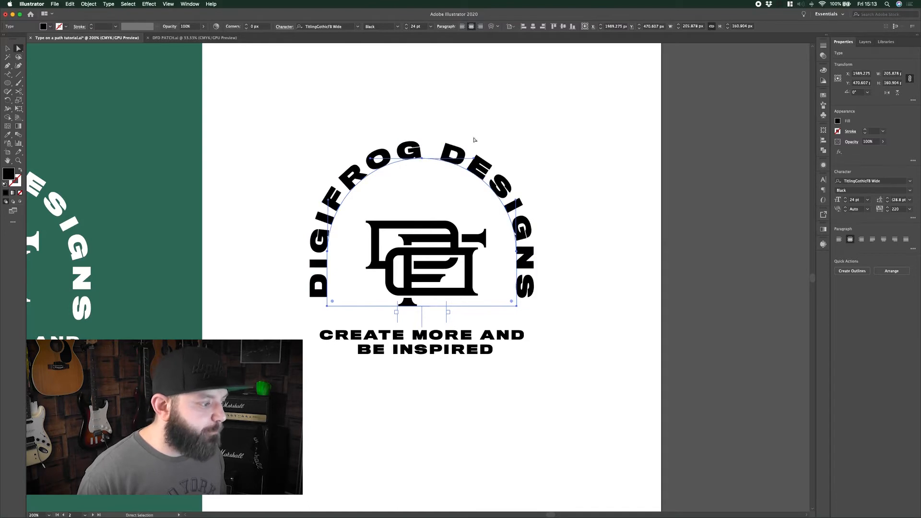
pyautogui.click(454, 192)
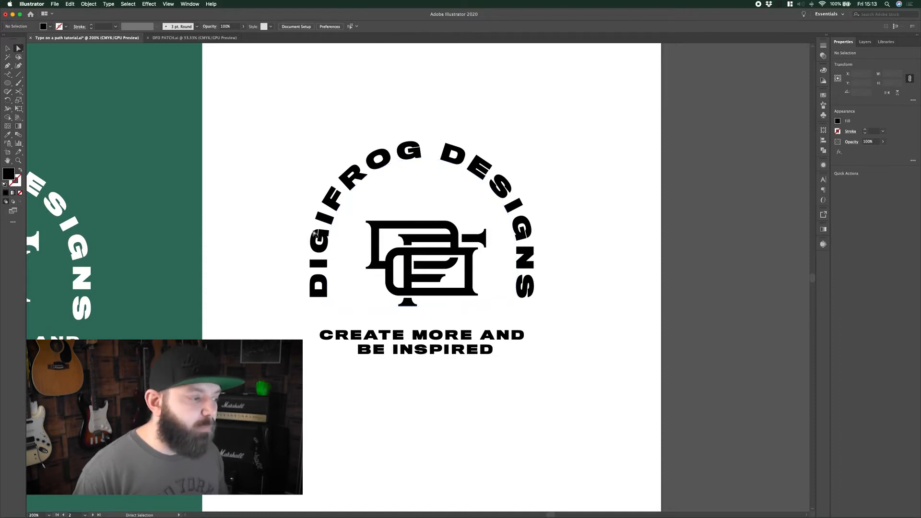
# Step: Delete the two-line tagline and the arched DIGIFROG DESIGNS text, keeping only the logo on the white artboard
pyautogui.click(417, 339)
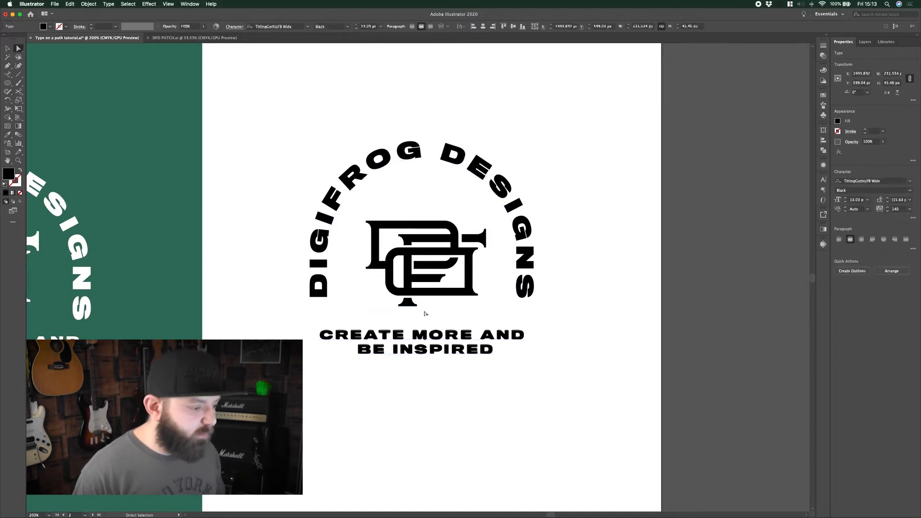
pyautogui.press('BackSpace')
pyautogui.click(464, 169)
pyautogui.press('BackSpace')
# Step: Draw a circle about 183 px in diameter around the logo, with a 1 pt black stroke and no fill
pyautogui.click(6, 84)
pyautogui.moveTo(425, 263); pyautogui.dragTo(509, 342)
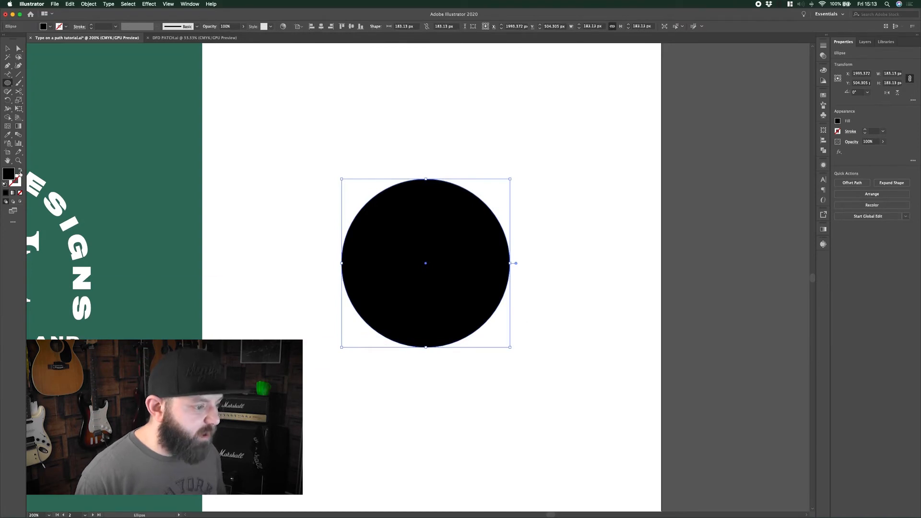
pyautogui.click(19, 171)
pyautogui.press('v')
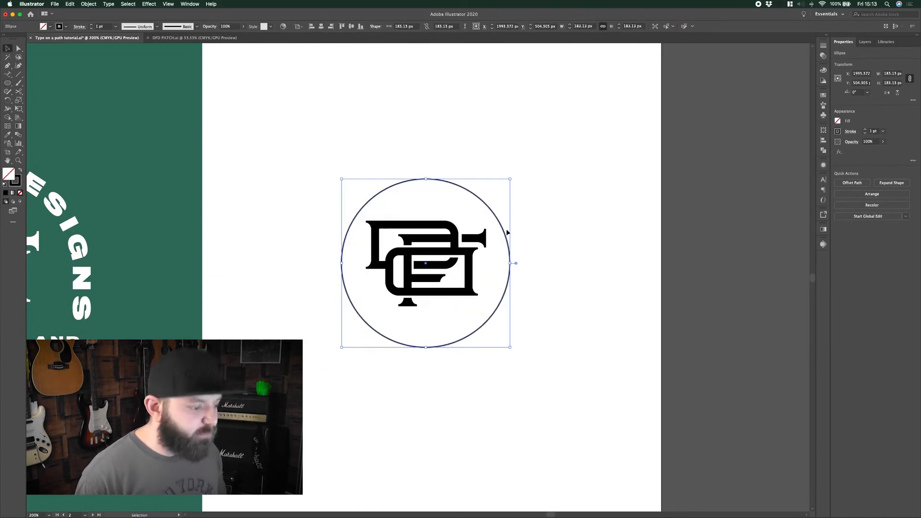
# Step: Align the circle and the logo to each other's horizontal and vertical centres
pyautogui.keyDown('shift'); pyautogui.click(437, 247); pyautogui.keyUp('shift')
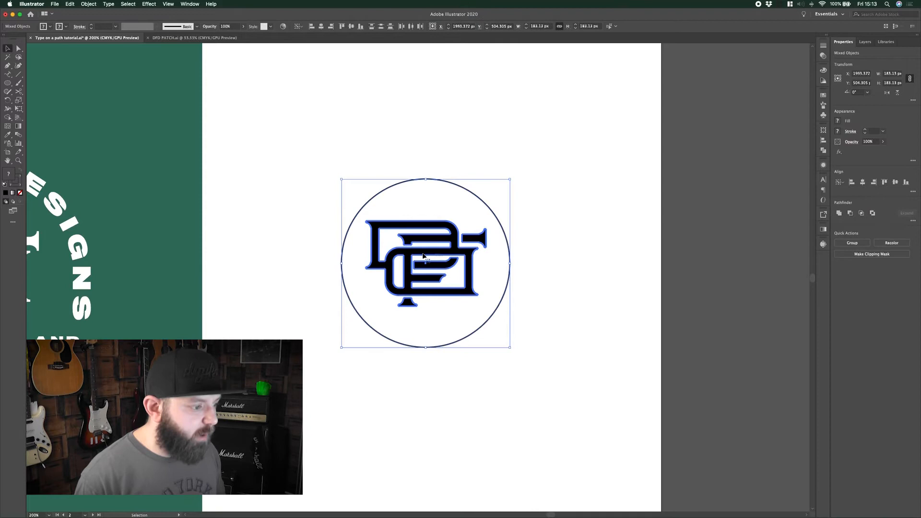
pyautogui.click(864, 182)
pyautogui.click(894, 182)
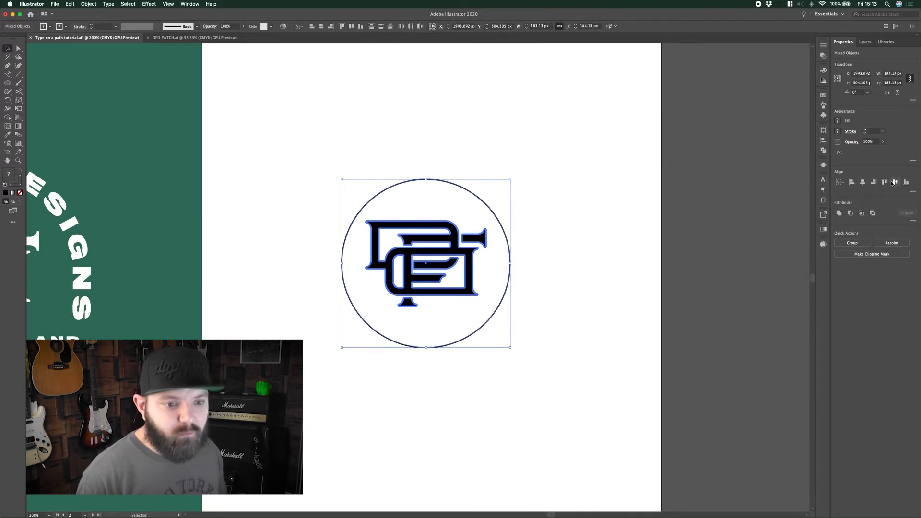
pyautogui.click(574, 247)
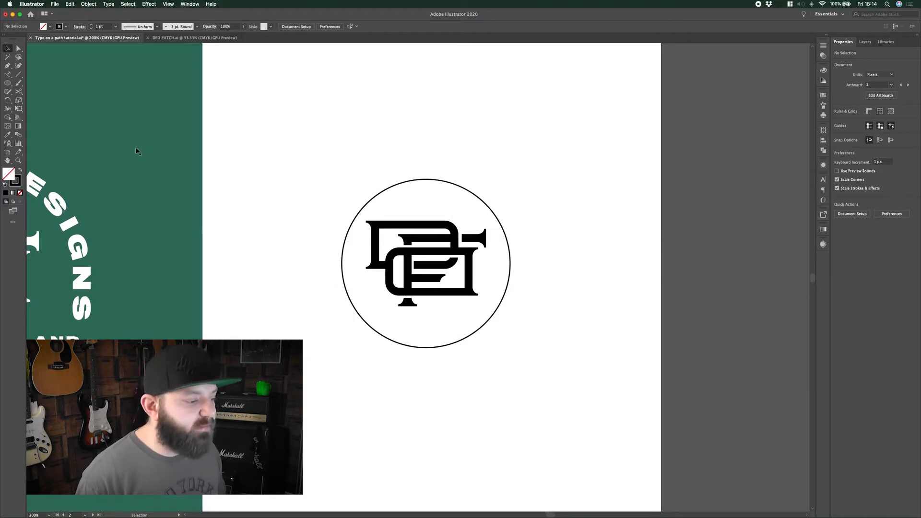
# Step: Add the text "DIGIFROG" along the circle with the Type on a Path tool, starting at the circle's top
pyautogui.click(7, 76)
pyautogui.click(41, 91)
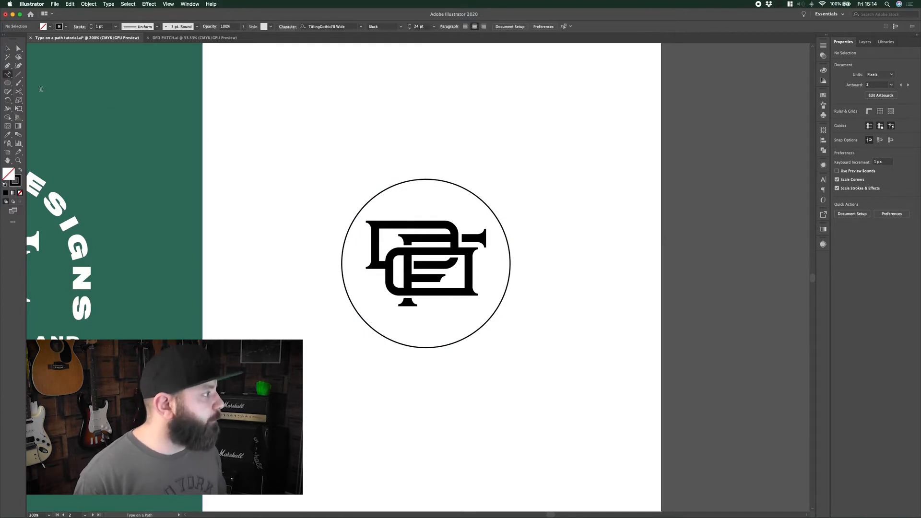
pyautogui.click(422, 181)
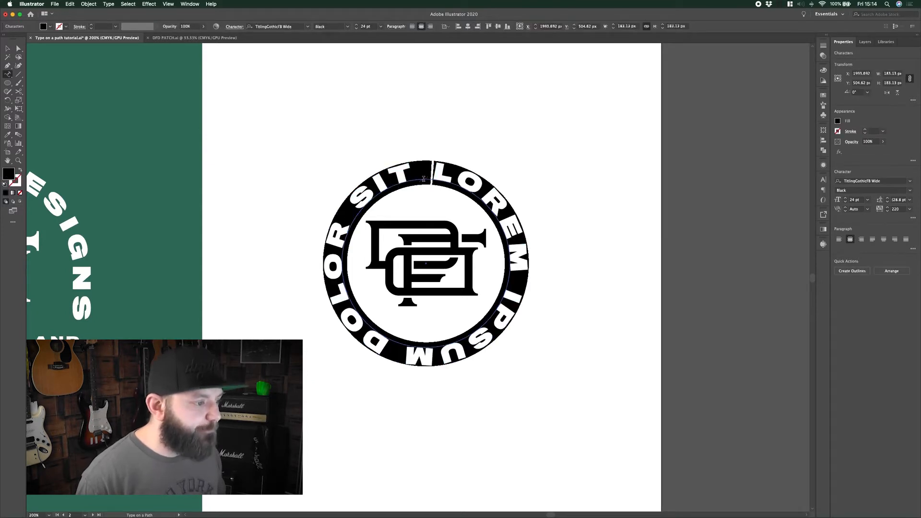
pyautogui.write('DIGIFROG')
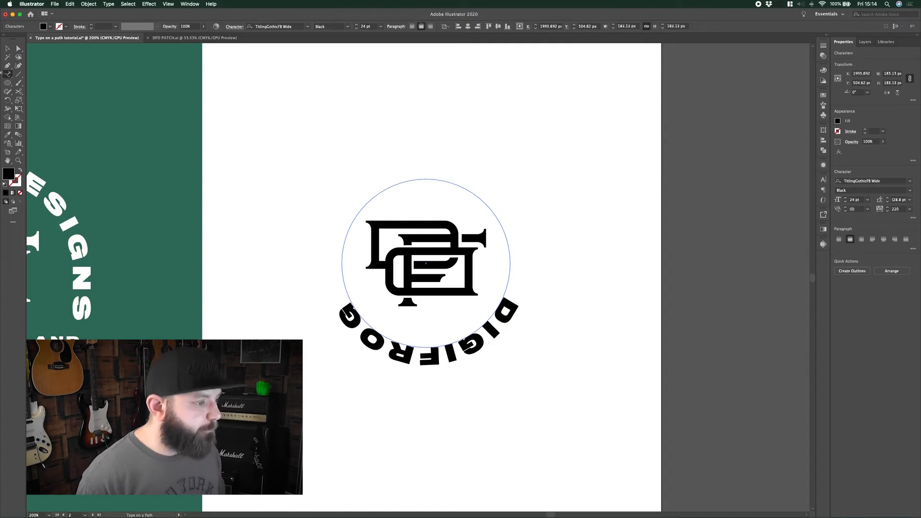
pyautogui.keyDown('super'); pyautogui.click(294, 240); pyautogui.keyUp('super')
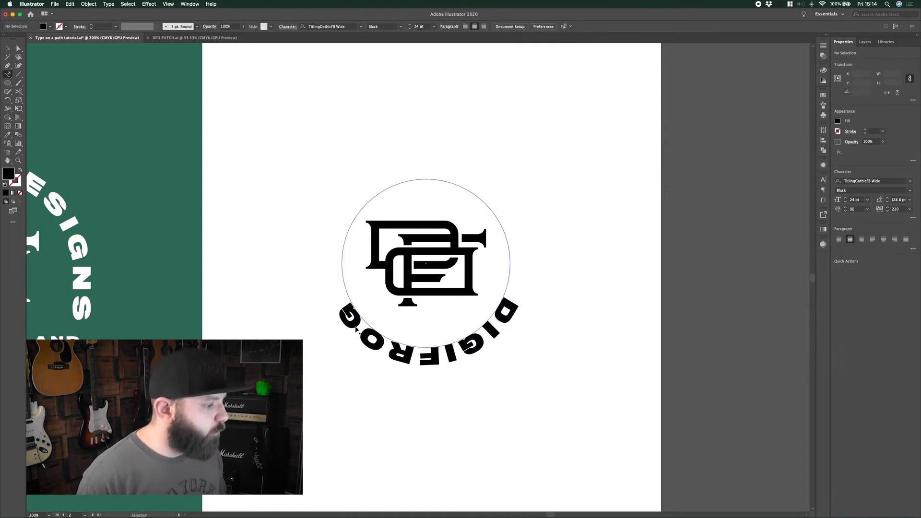
# Step: Move the circular text's start and end brackets to the circle's left and right midpoints, placing DIGIFROG over the top half
pyautogui.keyDown('super'); pyautogui.click(356, 329); pyautogui.keyUp('super')
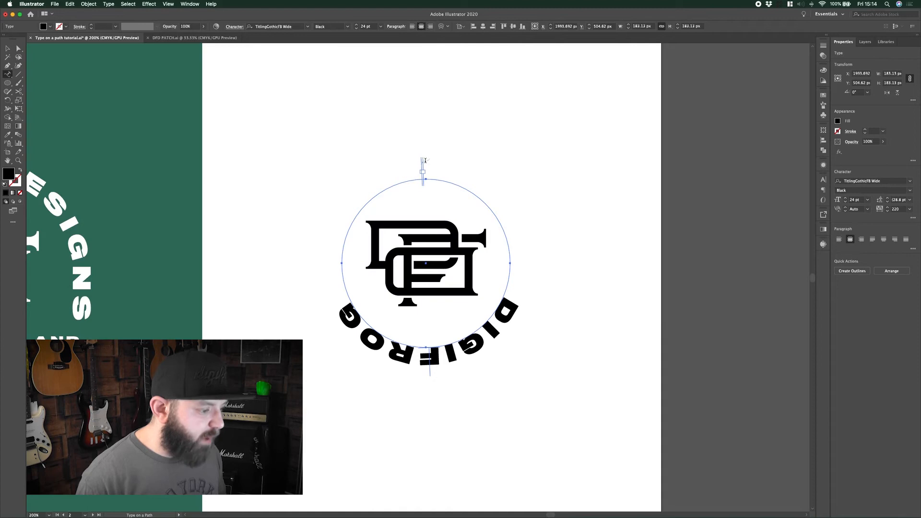
pyautogui.press('a')
pyautogui.moveTo(424, 165); pyautogui.dragTo(328, 263)
pyautogui.moveTo(422, 167); pyautogui.dragTo(532, 263)
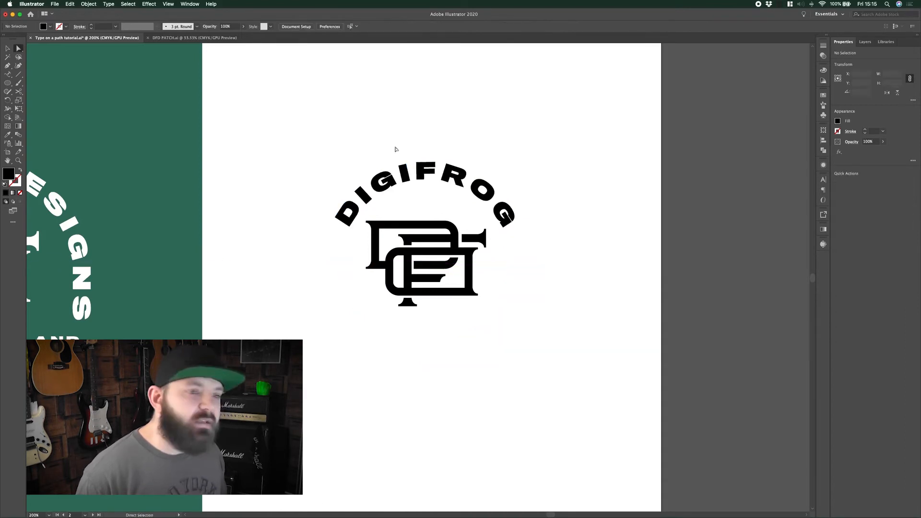
# Step: Duplicate the circular DIGIFROG text by scaling a copy up from its centre to a circle about 219 px in diameter
pyautogui.click(412, 177)
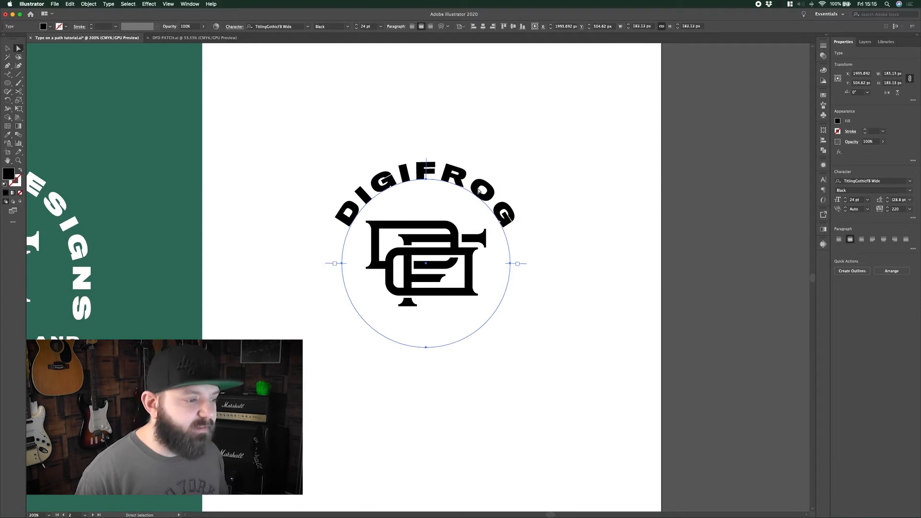
pyautogui.press('v')
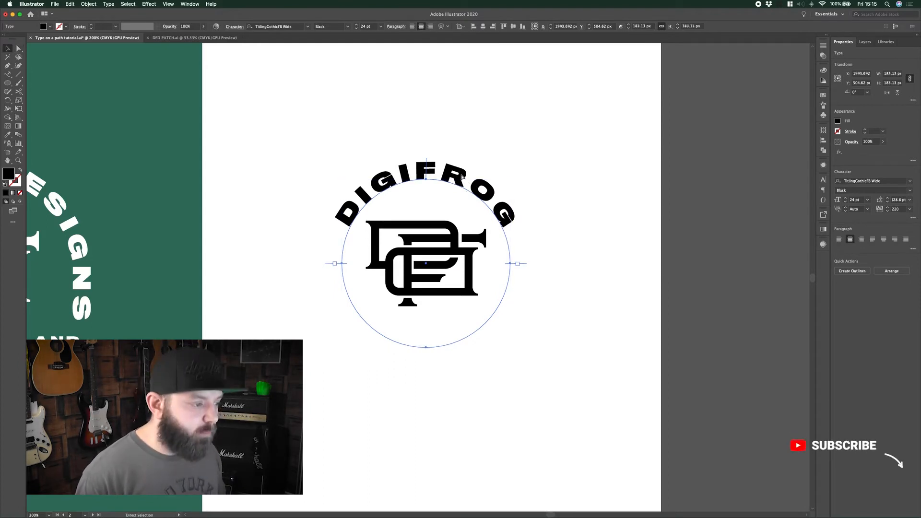
pyautogui.press('v')
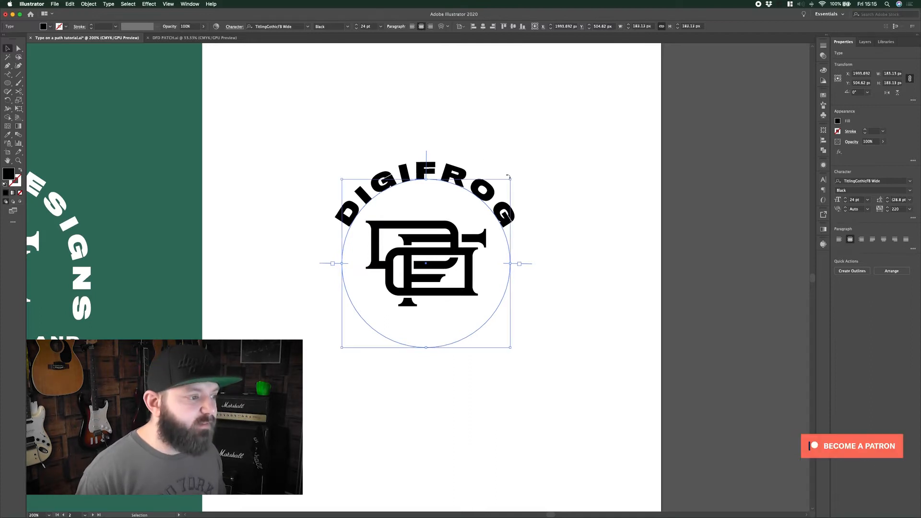
pyautogui.moveTo(512, 178); pyautogui.dragTo(530, 164)
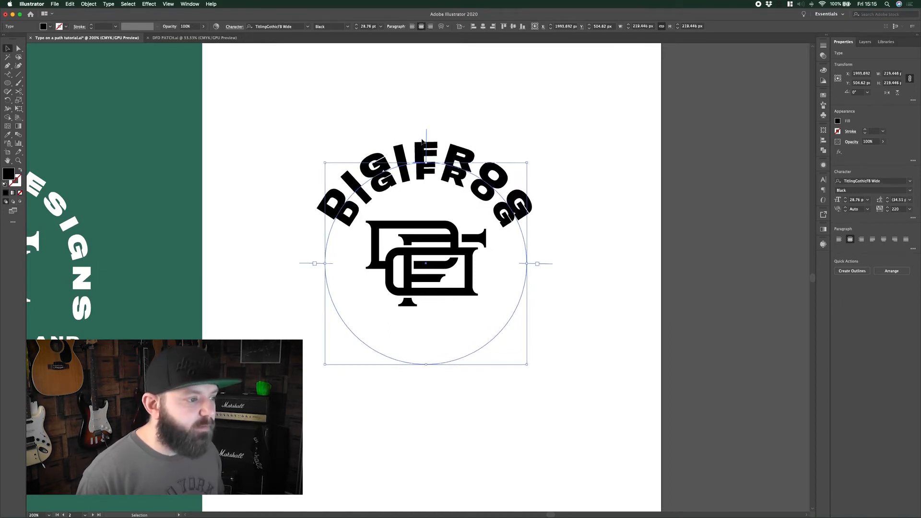
# Step: Match the larger DIGIFROG copy to the original 24 pt lettering with the Eyedropper, and flip it inside the bottom of its circle
pyautogui.doubleClick(433, 149)
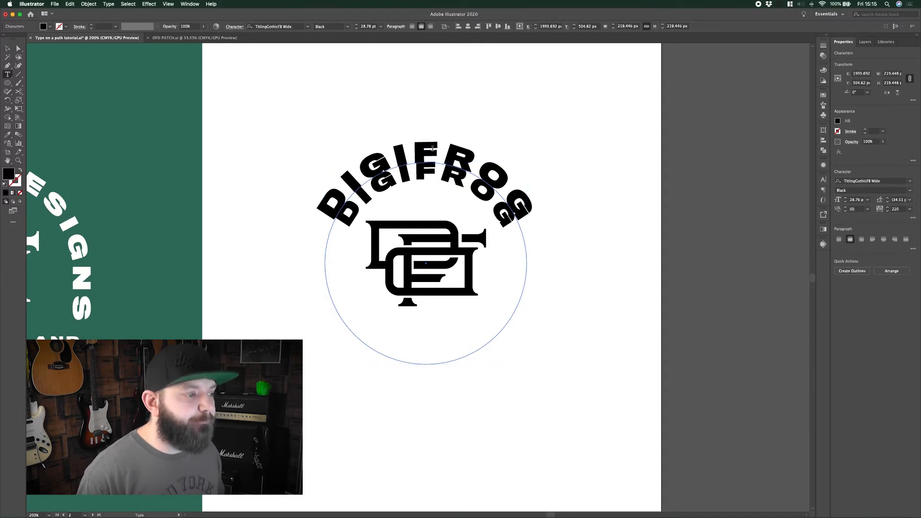
pyautogui.press('super+a')
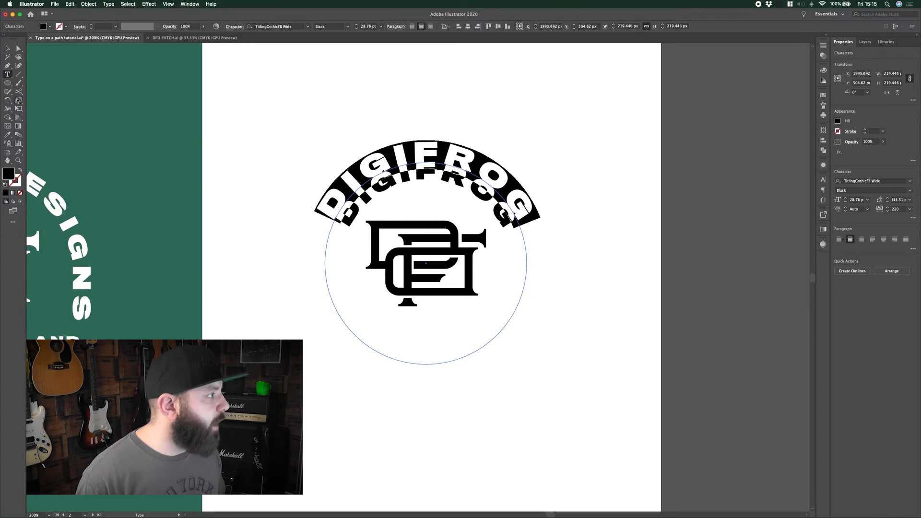
pyautogui.click(7, 135)
pyautogui.click(407, 181)
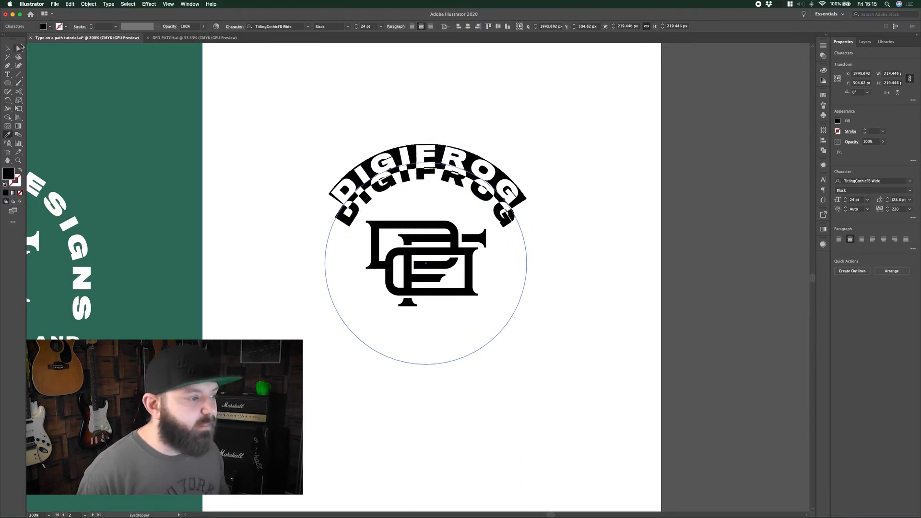
pyautogui.click(19, 48)
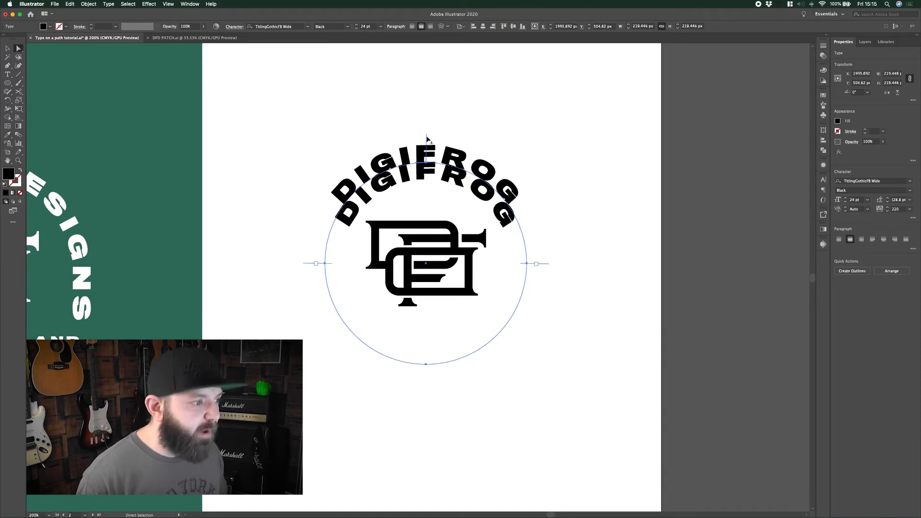
pyautogui.moveTo(427, 138); pyautogui.dragTo(426, 363)
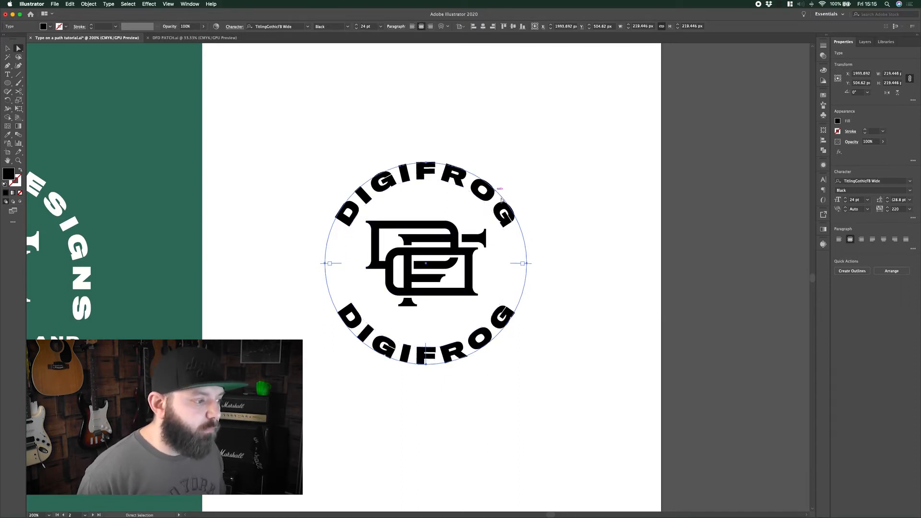
# Step: Try shrinking the bottom DIGIFROG text's circle to about 183 px and matching its type to the top lettering, and undo both changes
pyautogui.press('v')
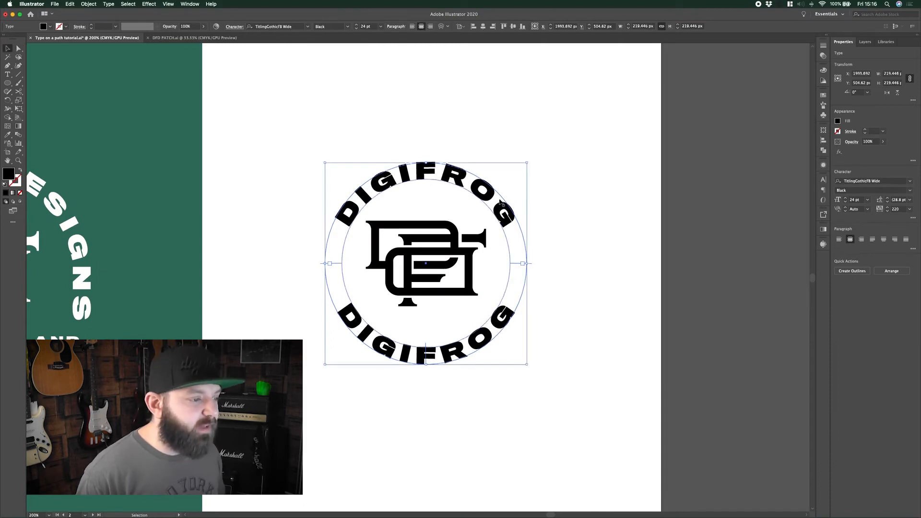
pyautogui.moveTo(527, 164); pyautogui.dragTo(510, 167)
pyautogui.press('i')
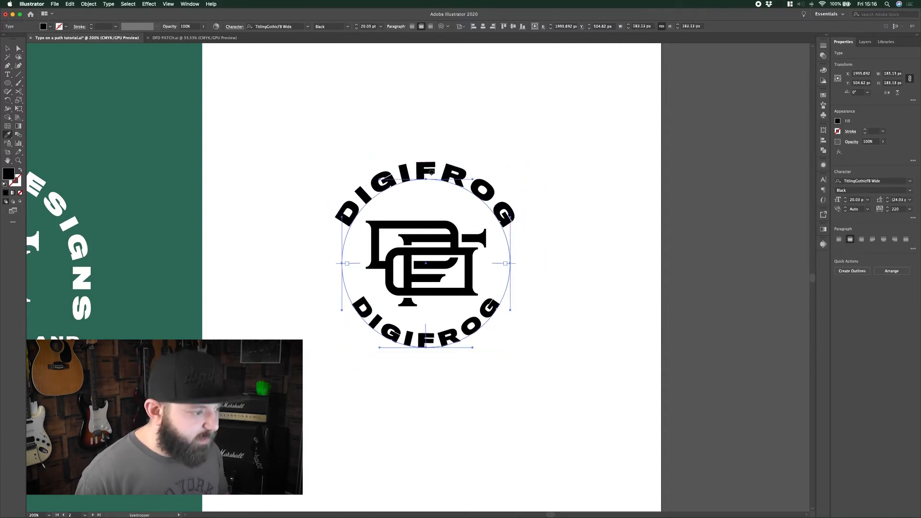
pyautogui.click(432, 172)
pyautogui.press('super+shift+a')
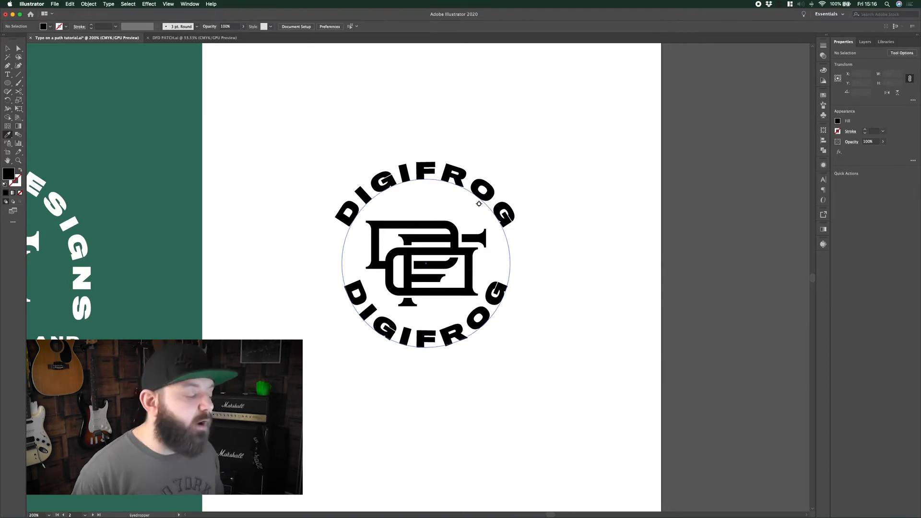
pyautogui.press('super+z')
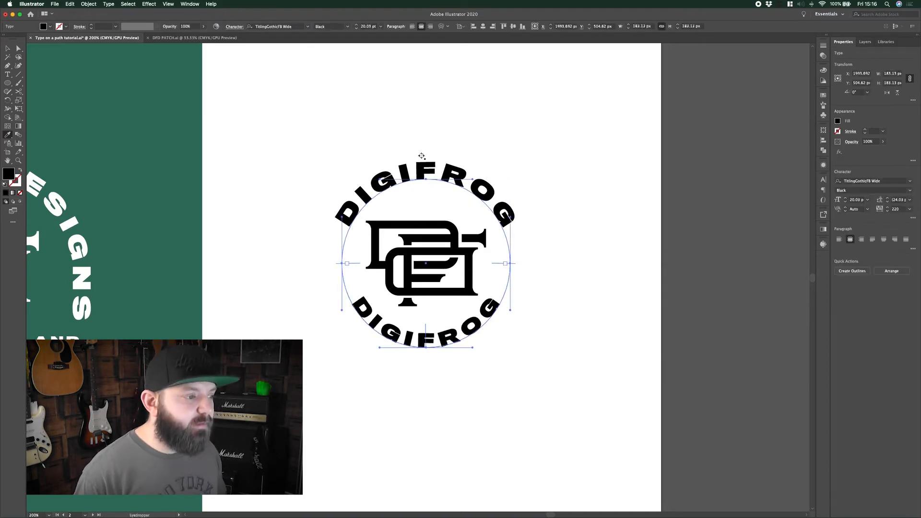
pyautogui.press('super+z')
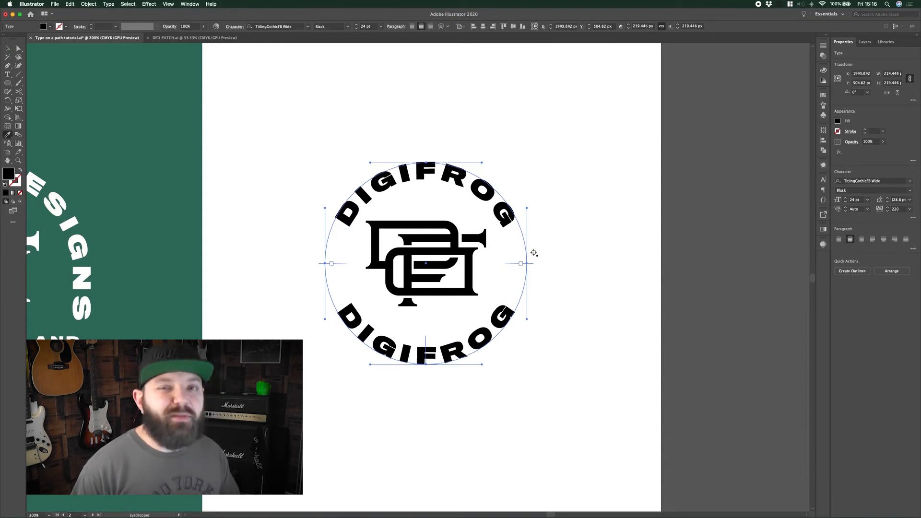
# Step: Delete both circular DIGIFROG texts around the logo
pyautogui.press('Delete')
pyautogui.press('v')
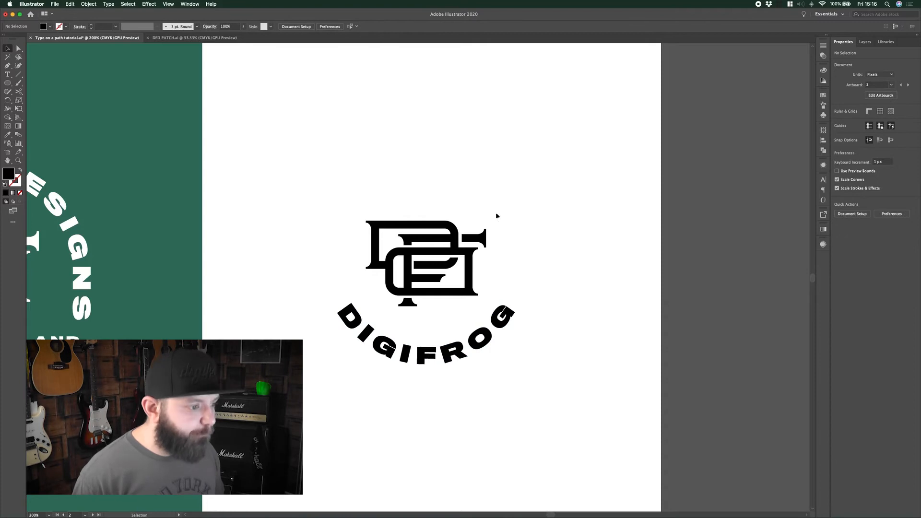
pyautogui.click(503, 316)
pyautogui.press('Delete')
# Step: Draw a circle about 176 px in diameter around the logo and give it a black stroke with no fill
pyautogui.press('\\')
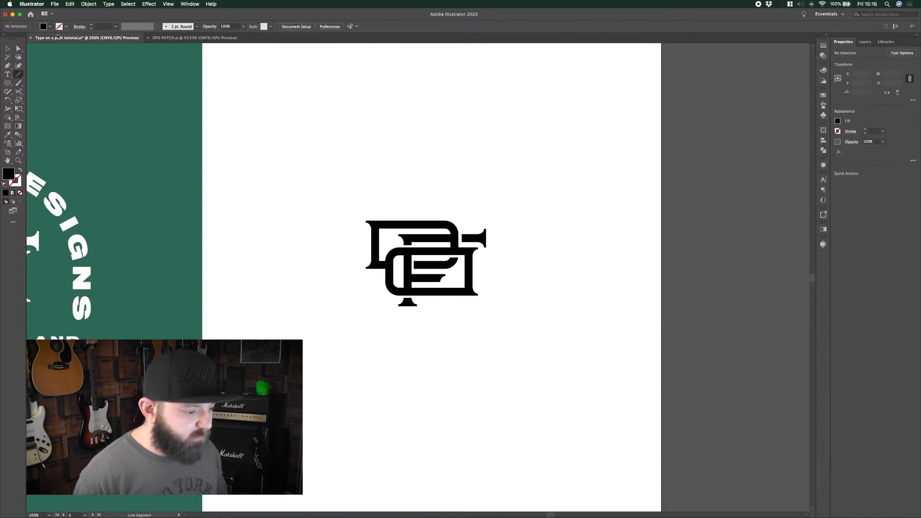
pyautogui.press('l')
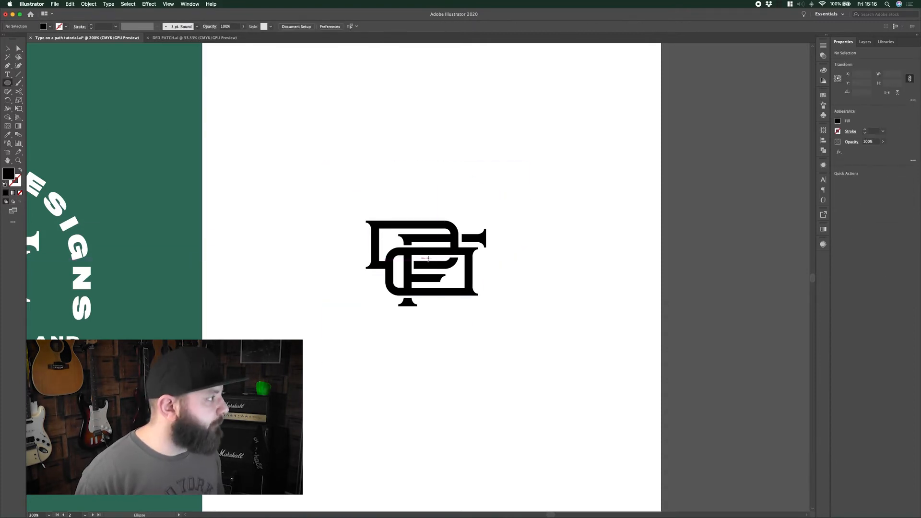
pyautogui.moveTo(422, 256); pyautogui.dragTo(503, 326)
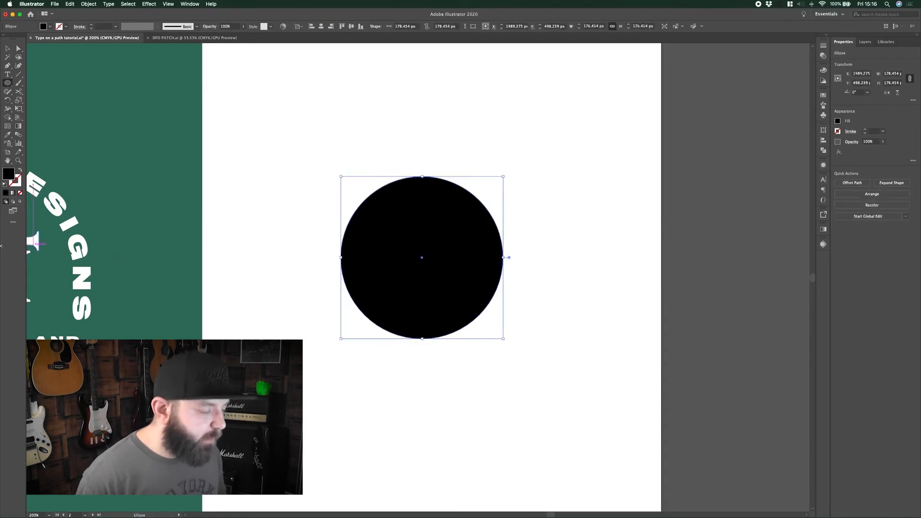
pyautogui.click(20, 171)
# Step: Align the logo and the new circle to each other's horizontal and vertical centres
pyautogui.press('v')
pyautogui.click(447, 239)
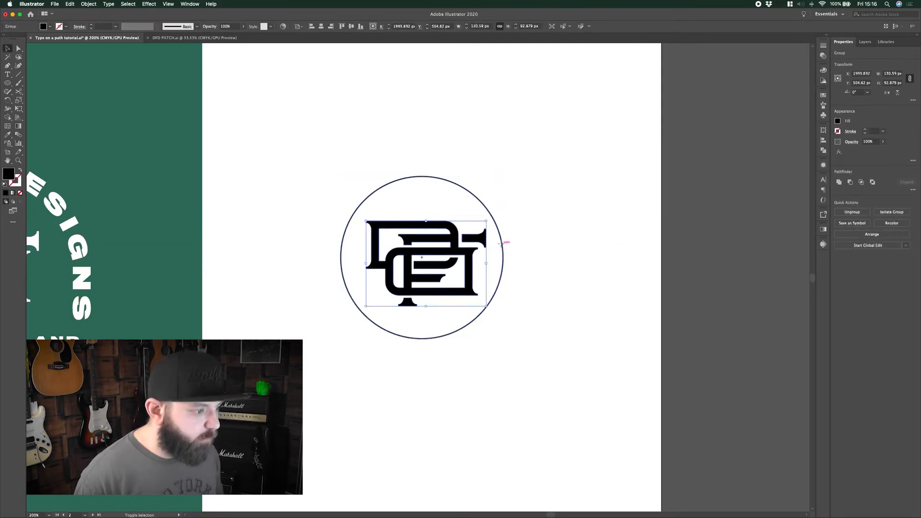
pyautogui.keyDown('shift'); pyautogui.click(502, 242); pyautogui.keyUp('shift')
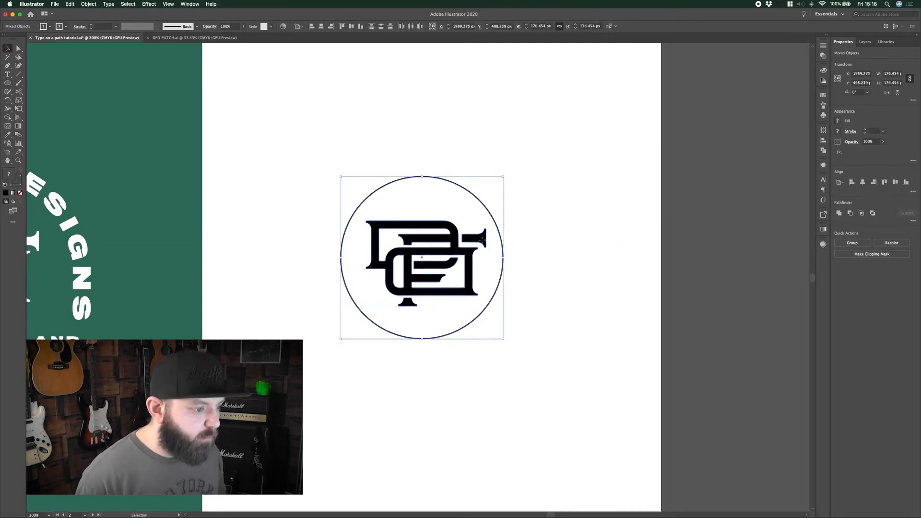
pyautogui.click(863, 183)
pyautogui.click(895, 182)
pyautogui.click(551, 251)
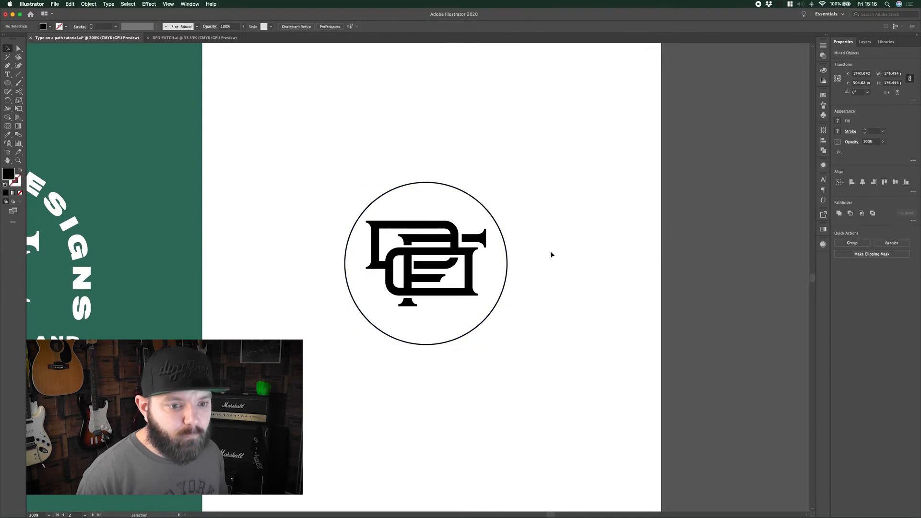
# Step: Create a larger concentric copy of the circle, about 224 px in diameter, keeping the original inside it
pyautogui.click(505, 241)
pyautogui.press('a')
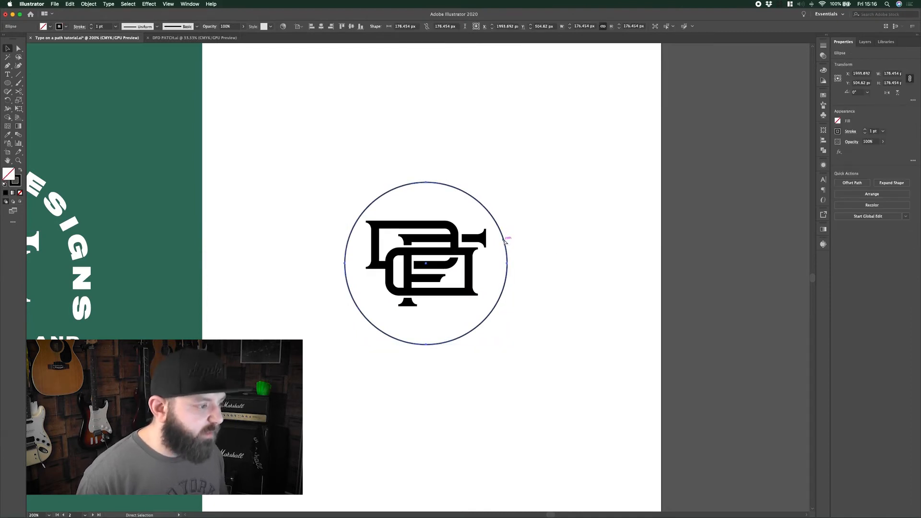
pyautogui.press('v')
pyautogui.moveTo(506, 183)
pyautogui.mouseDown()
pyautogui.moveTo(536, 152)
pyautogui.moveTo(530, 157)
pyautogui.mouseUp()
pyautogui.click(569, 278)
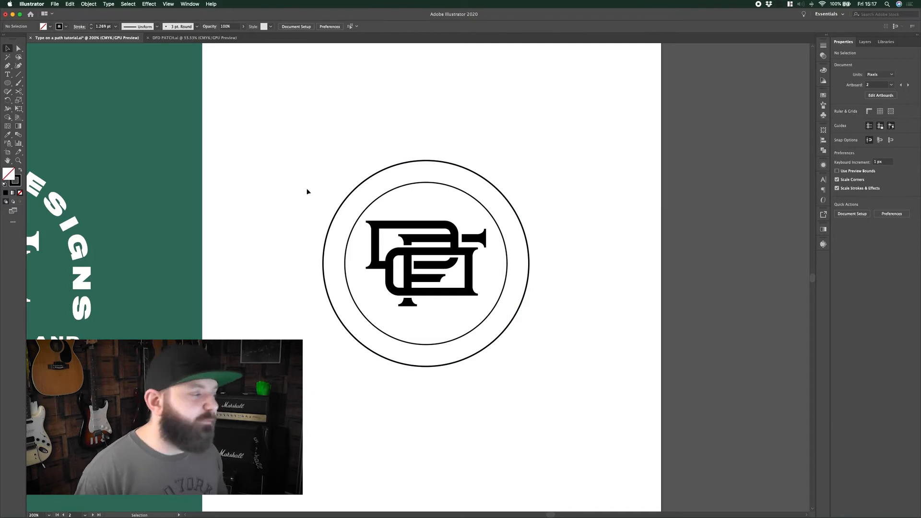
# Step: Add the text "DIGIFROG" along the inner circle with the Type on a Path tool and move its bracket to centre it over the top
pyautogui.click(6, 75)
pyautogui.moveTo(10, 75); pyautogui.dragTo(72, 91)
pyautogui.click(409, 182)
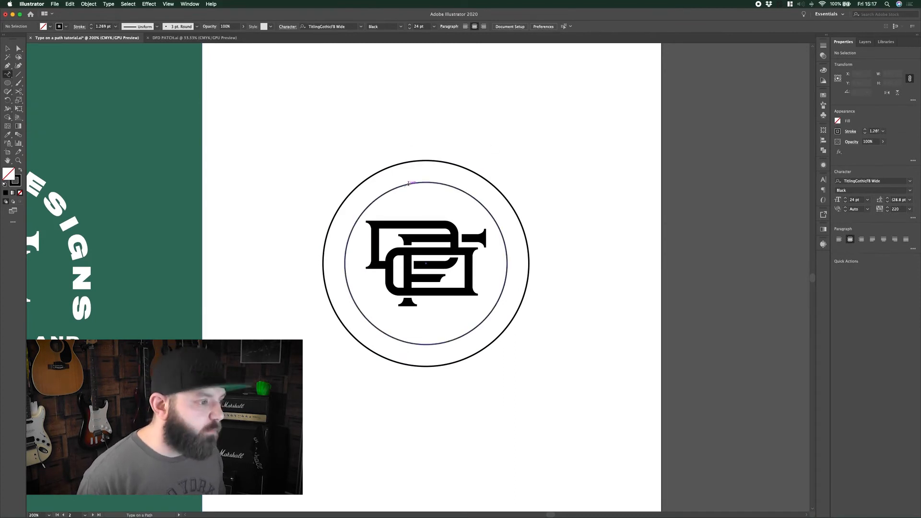
pyautogui.write('DIGIFROG')
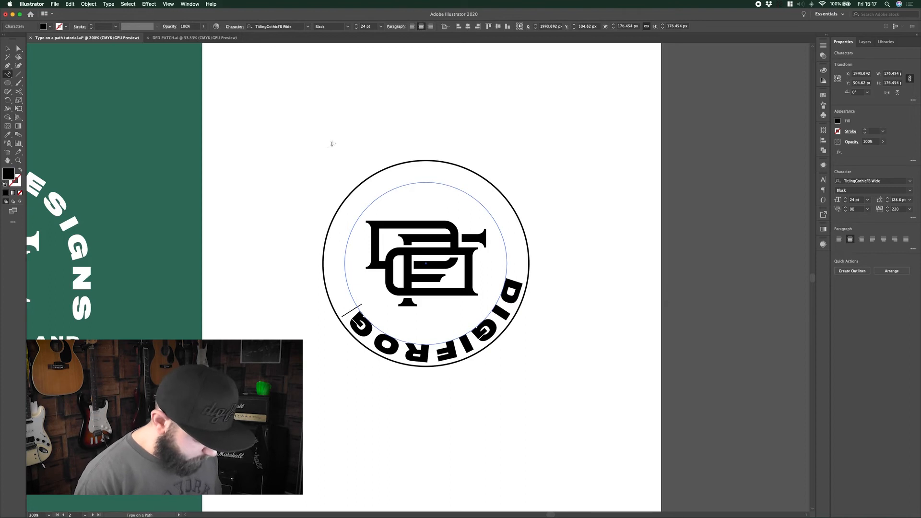
pyautogui.click(18, 48)
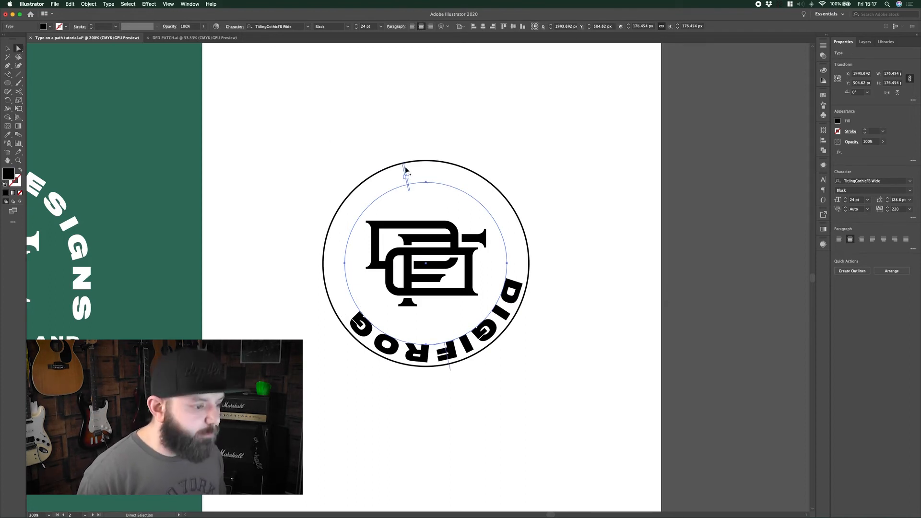
pyautogui.moveTo(405, 170); pyautogui.dragTo(342, 264)
# Step: Increase the font size of the top DIGIFROG text to 28 pt so it fills the gap between the circles
pyautogui.press('t')
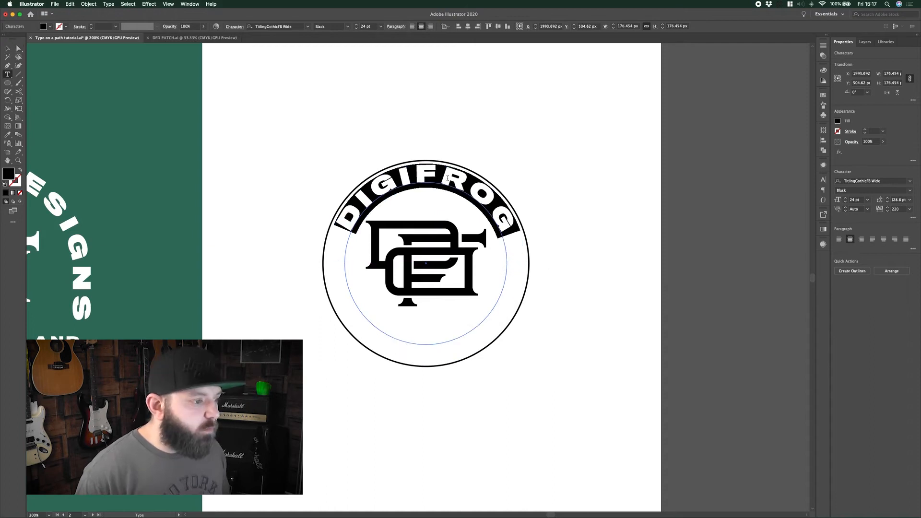
pyautogui.click(370, 26)
pyautogui.press('Up')
pyautogui.press('Up')
pyautogui.press('Up')
pyautogui.press('Up')
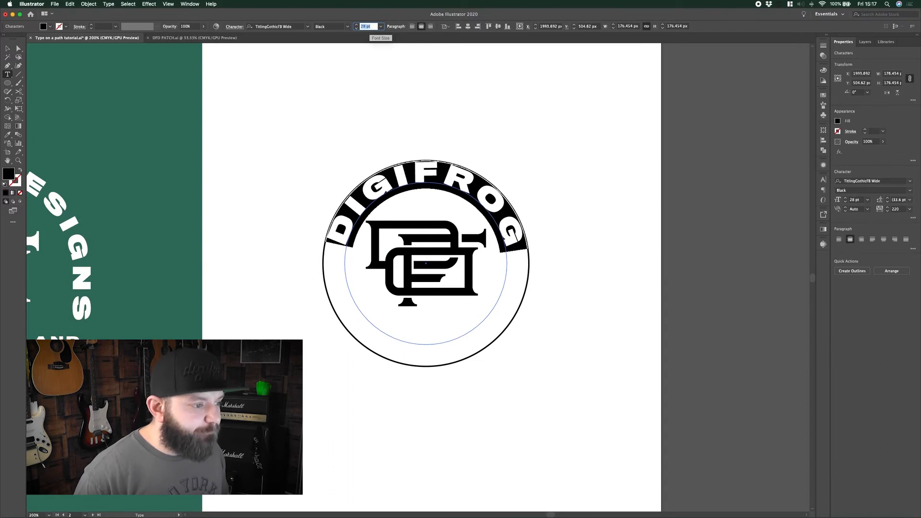
pyautogui.keyDown('super'); pyautogui.click(450, 86); pyautogui.keyUp('super')
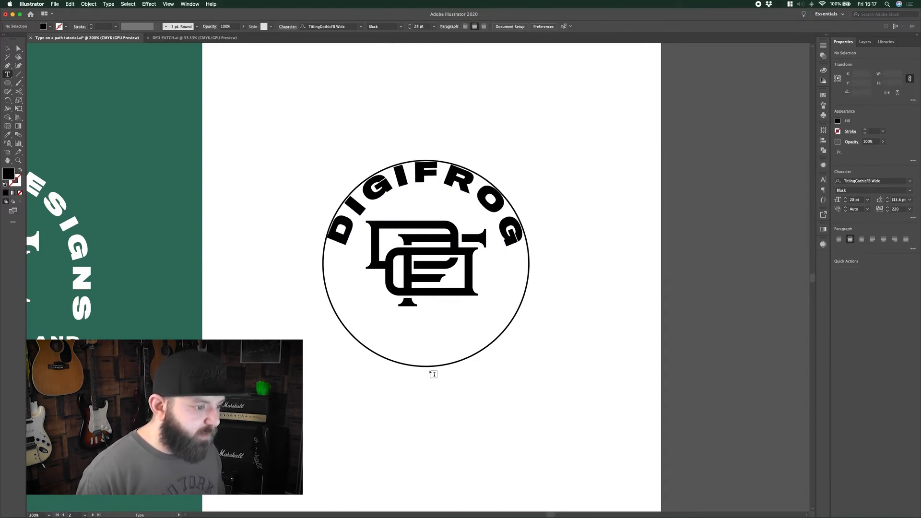
# Step: Add the text "DESIGNS" along the outer circle with the Type on a Path tool, starting at the circle's bottom
pyautogui.moveTo(9, 72); pyautogui.dragTo(52, 91)
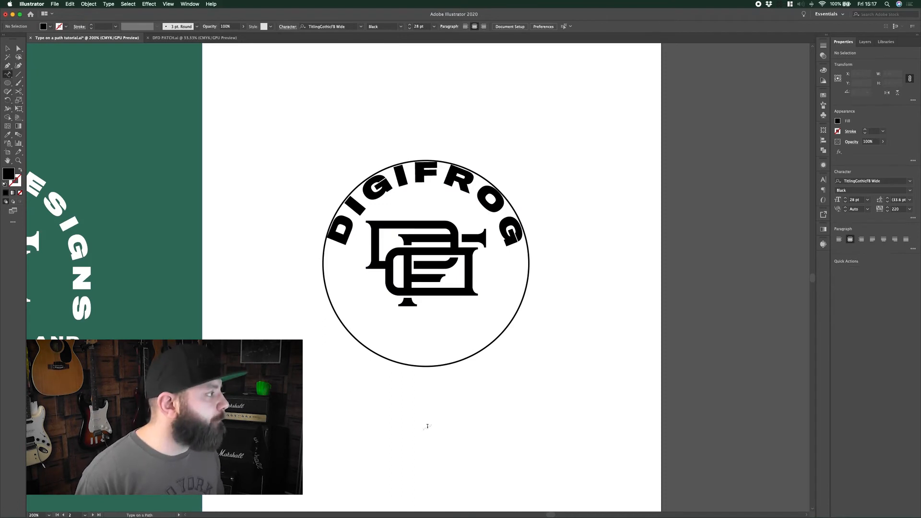
pyautogui.click(423, 366)
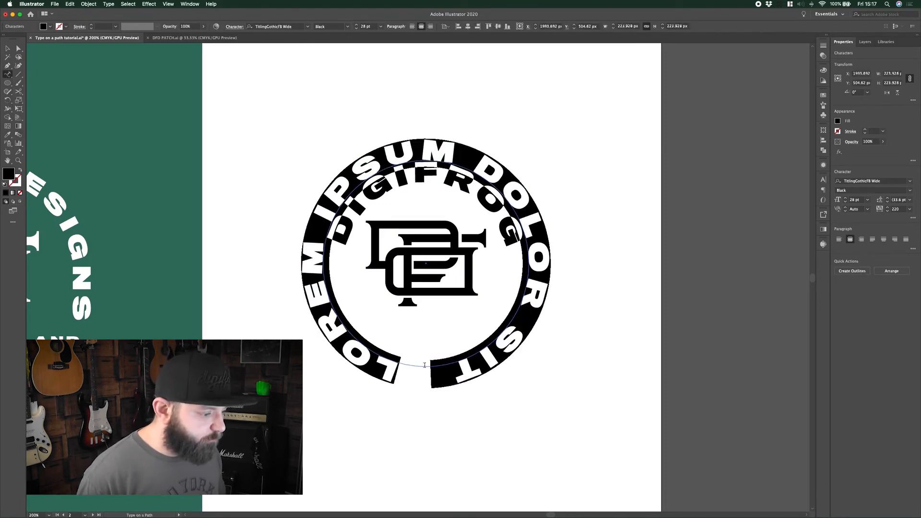
pyautogui.write('DESIGNS')
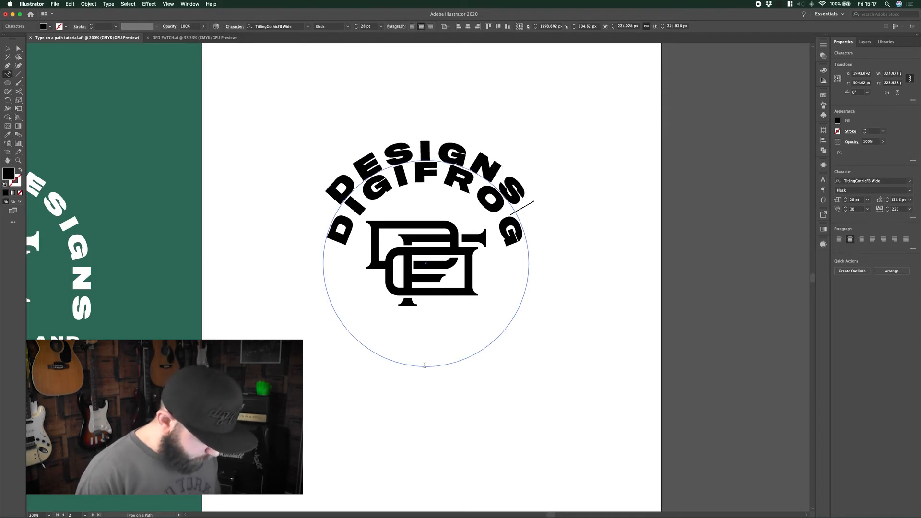
# Step: Flip the DESIGNS text to the inside of the outer circle, centred along the bottom half
pyautogui.click(18, 48)
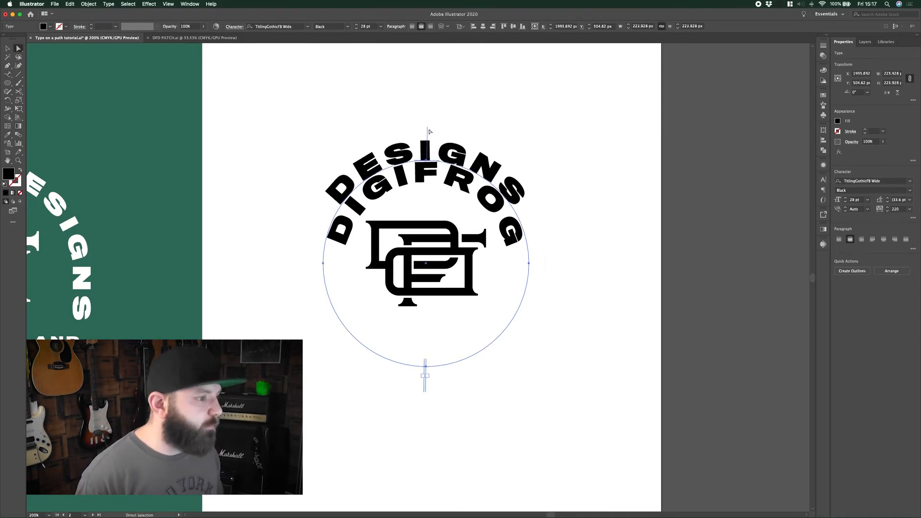
pyautogui.moveTo(427, 130); pyautogui.dragTo(427, 364)
pyautogui.click(487, 405)
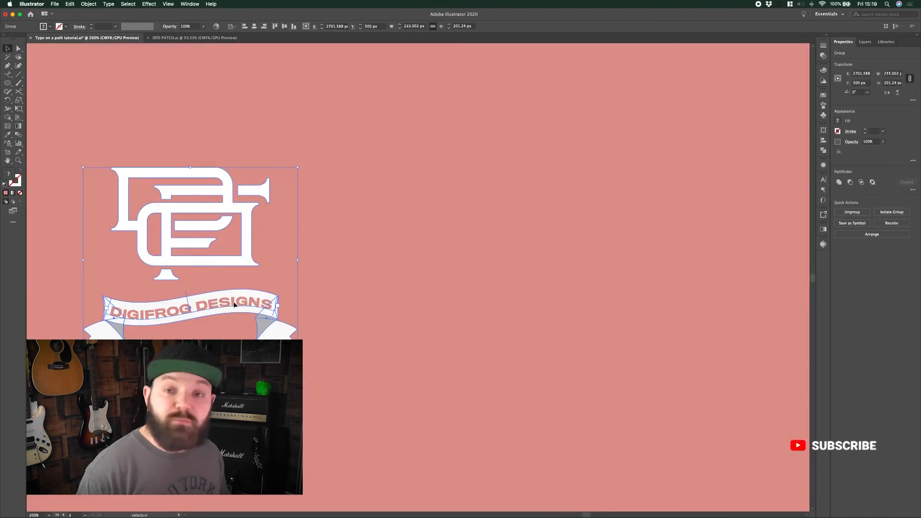
# Step: Duplicate the white logo and banner group horizontally onto the empty pink area beside it
pyautogui.moveTo(232, 309); pyautogui.dragTo(625, 309)
pyautogui.click(572, 382)
# Step: Delete the DIGIFROG DESIGNS text from the duplicated banner
pyautogui.click(580, 310)
pyautogui.doubleClick(580, 310)
pyautogui.click(595, 306)
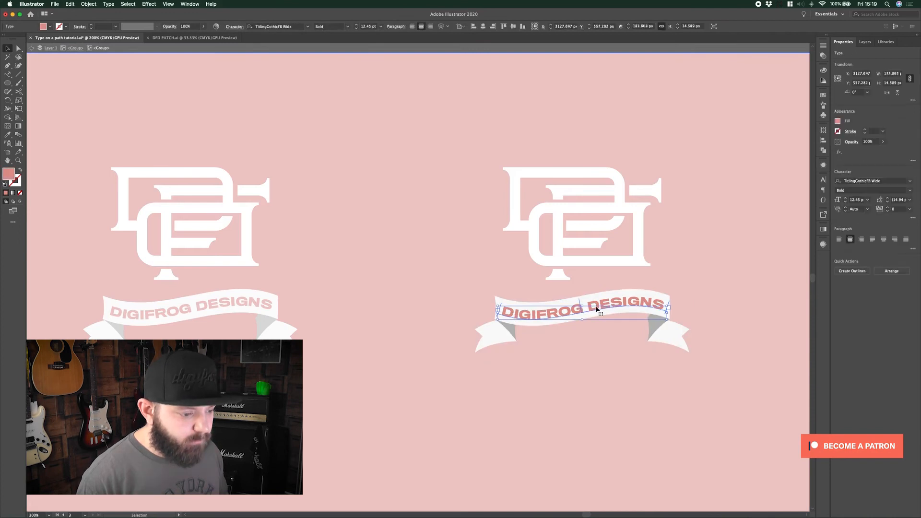
pyautogui.press('Delete')
pyautogui.press('Escape')
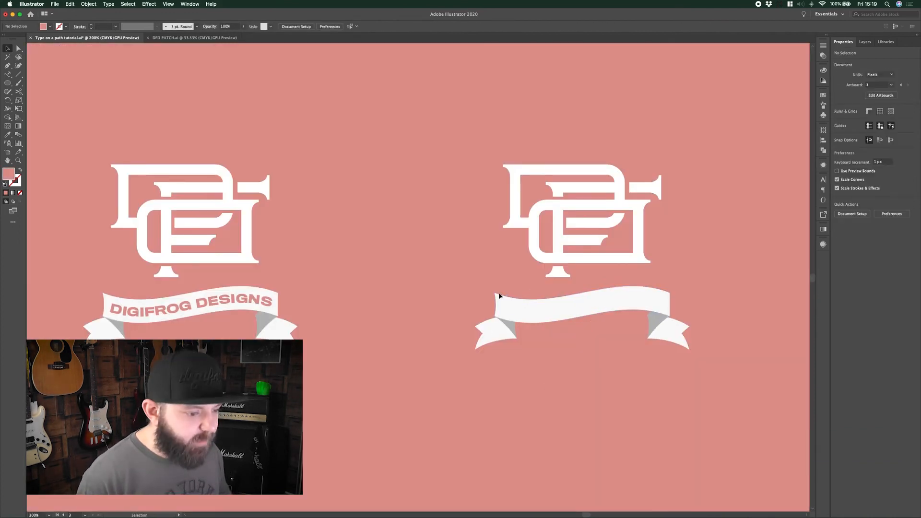
# Step: Ungroup the duplicated logo and banner so the wavy front piece of the ribbon can be selected separately
pyautogui.click(560, 310)
pyautogui.press('super+shift+g')
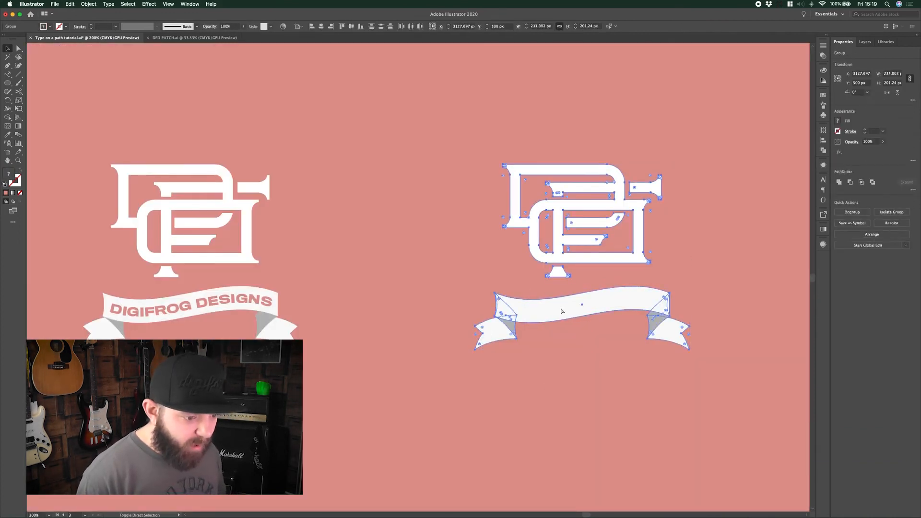
pyautogui.click(556, 384)
pyautogui.click(577, 315)
pyautogui.click(564, 359)
pyautogui.click(566, 309)
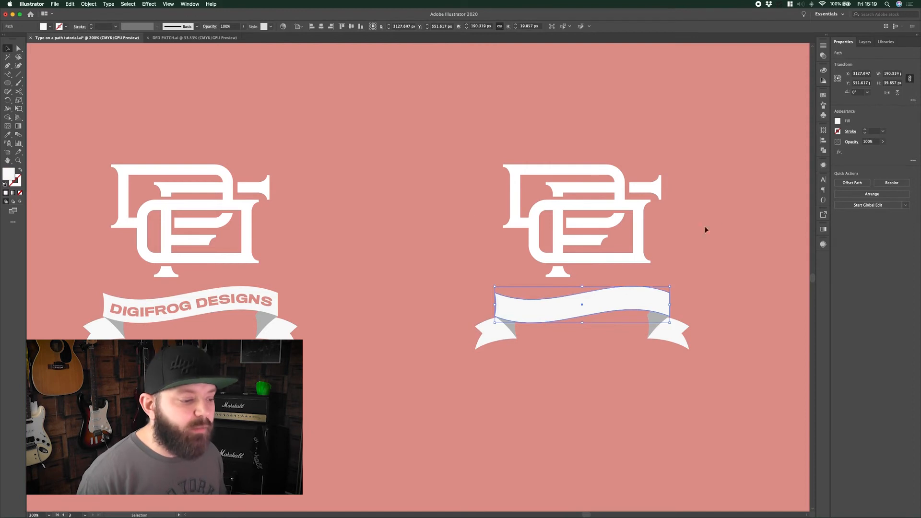
pyautogui.click(537, 395)
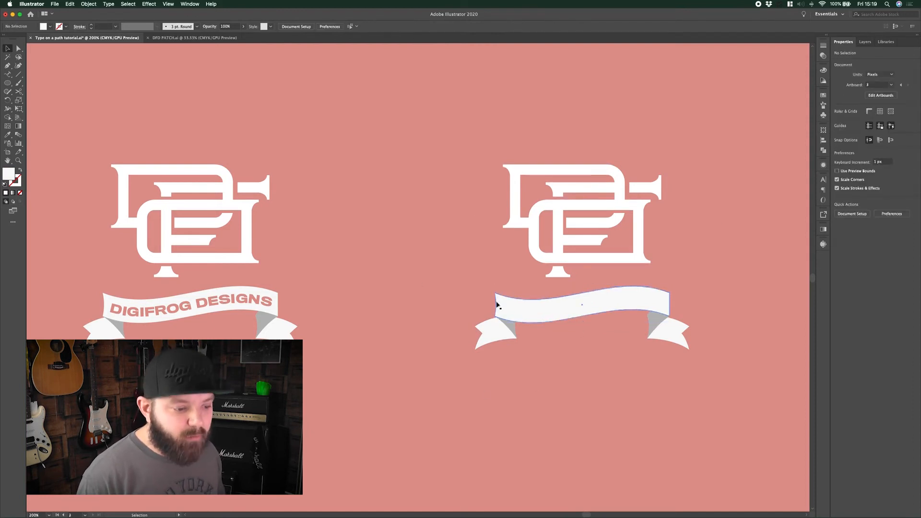
# Step: Try to trace a wavy open path along the lower edge of the duplicated banner with the Pen tool
pyautogui.click(7, 66)
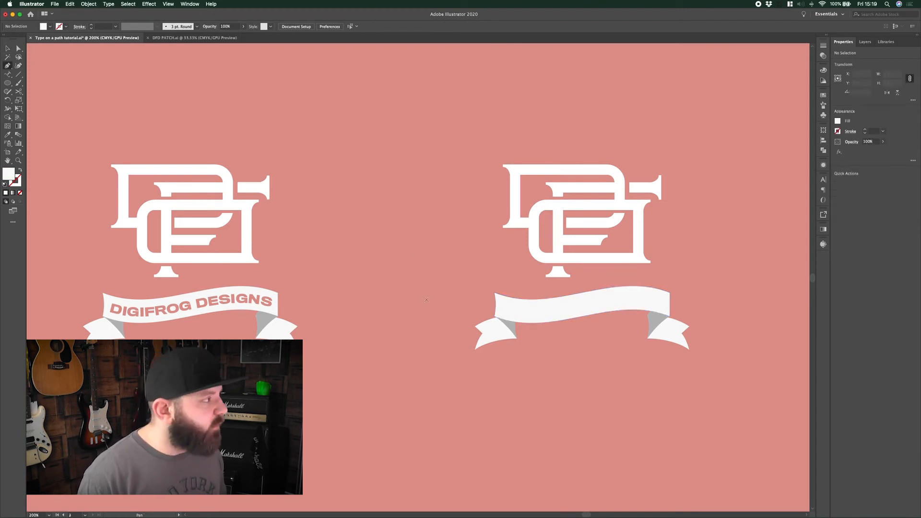
pyautogui.click(497, 313)
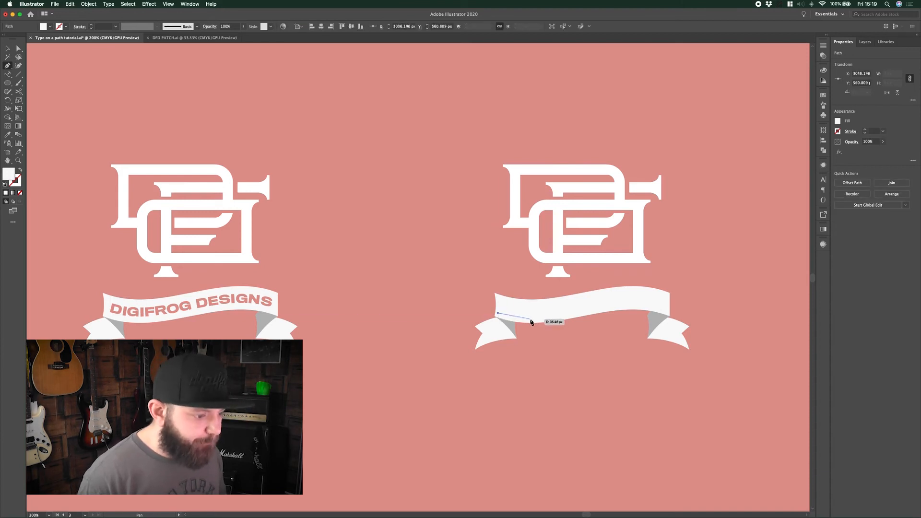
pyautogui.moveTo(529, 320); pyautogui.dragTo(543, 323)
pyautogui.moveTo(633, 306); pyautogui.dragTo(664, 312)
pyautogui.click(665, 309)
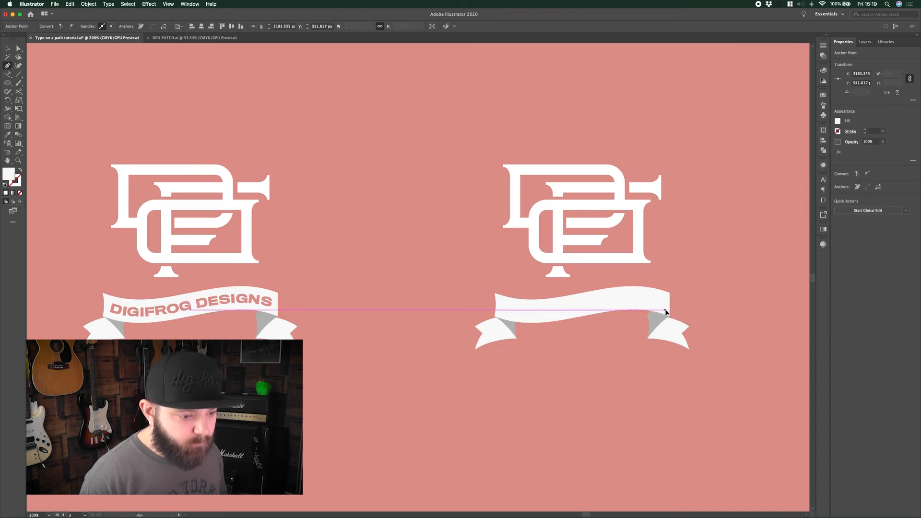
pyautogui.keyDown('super'); pyautogui.click(529, 319); pyautogui.keyUp('super')
pyautogui.moveTo(544, 321); pyautogui.dragTo(570, 319)
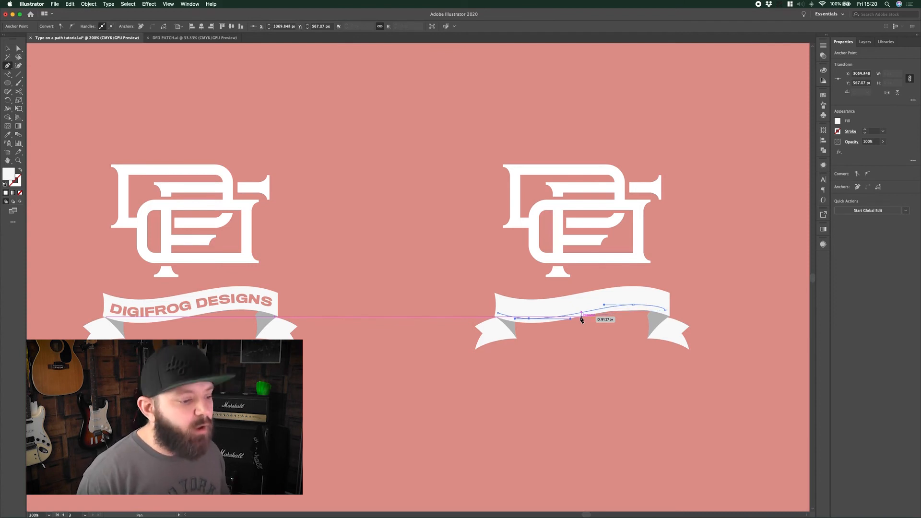
pyautogui.press('super+shift+a')
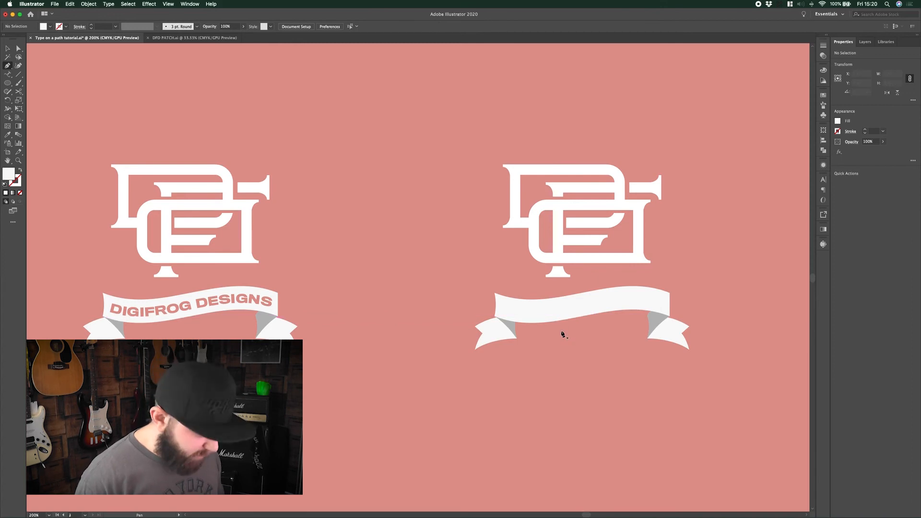
# Step: Offset the front banner shape's path inward by -4 px with miter joins
pyautogui.press('v')
pyautogui.click(562, 309)
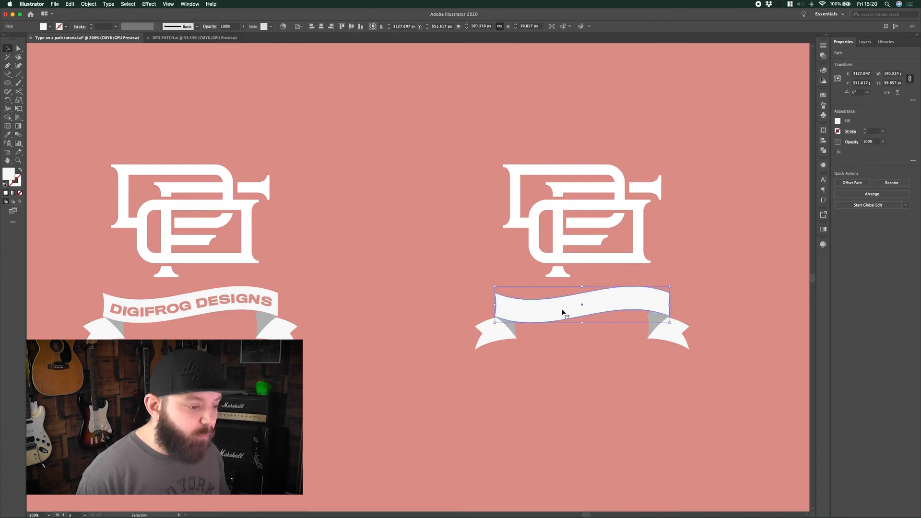
pyautogui.click(88, 4)
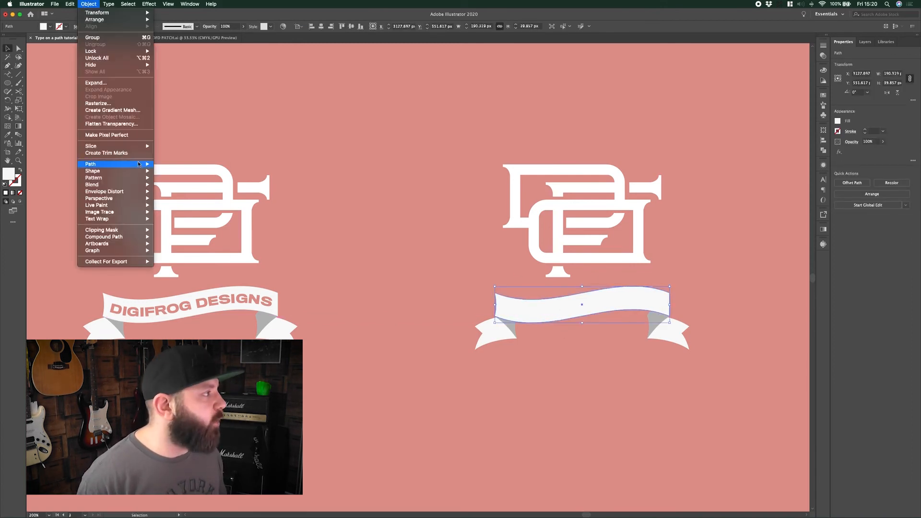
pyautogui.moveTo(144, 164)
pyautogui.click(175, 191)
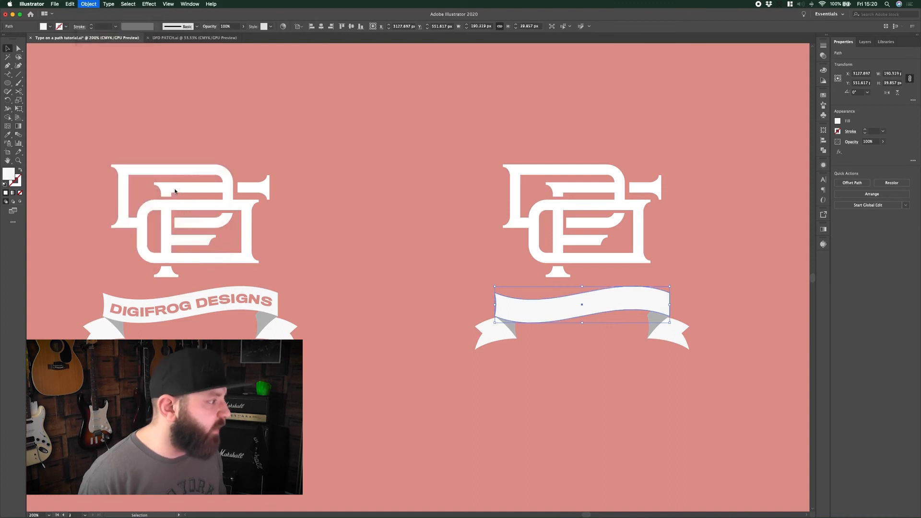
pyautogui.moveTo(52, 42); pyautogui.dragTo(443, 177)
pyautogui.click(403, 231)
pyautogui.click(448, 193)
pyautogui.press('Down')
pyautogui.press('Down')
pyautogui.press('Down')
pyautogui.press('Down')
pyautogui.press('Down')
pyautogui.press('Down')
pyautogui.press('Down')
pyautogui.press('Down')
pyautogui.press('Down')
pyautogui.press('Down')
pyautogui.press('Down')
pyautogui.press('Down')
pyautogui.press('Down')
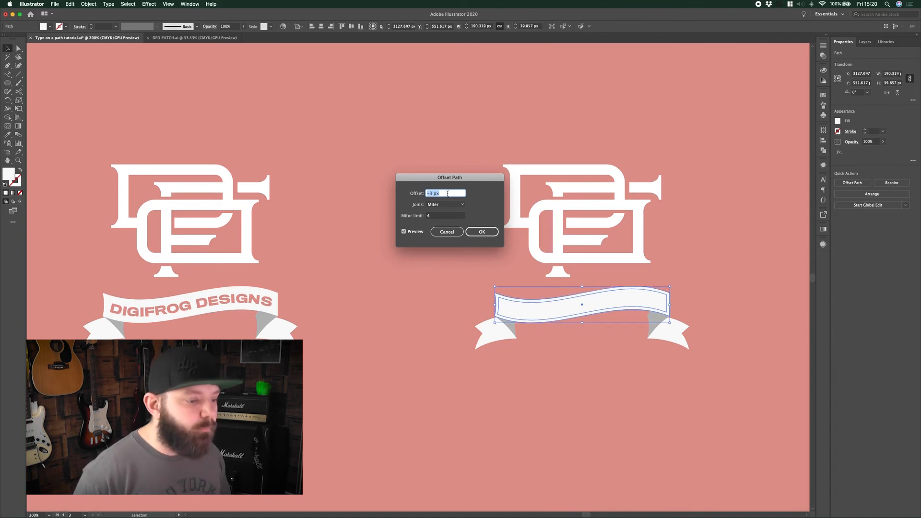
pyautogui.press('Down')
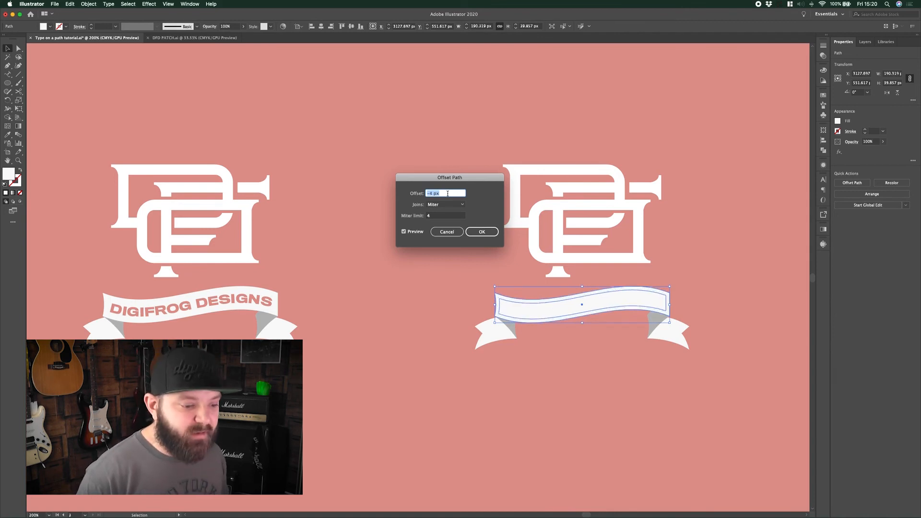
pyautogui.press('Up')
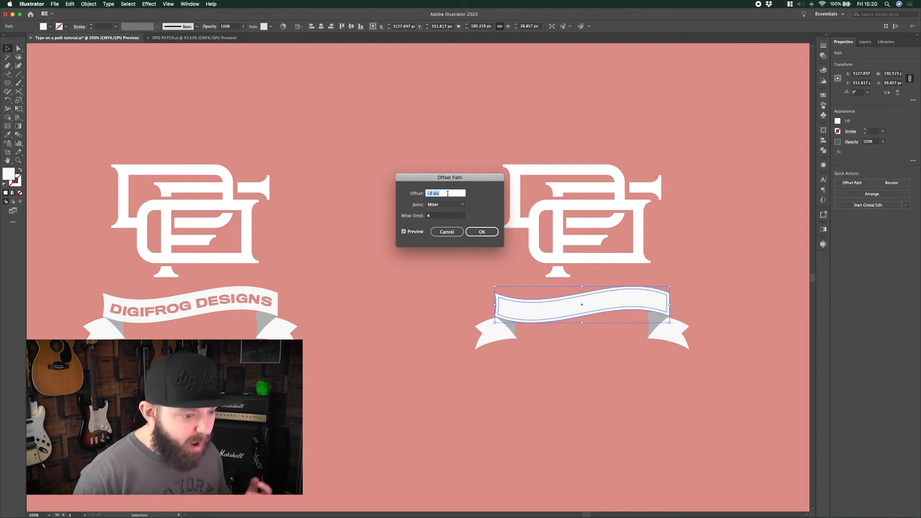
pyautogui.press('Down')
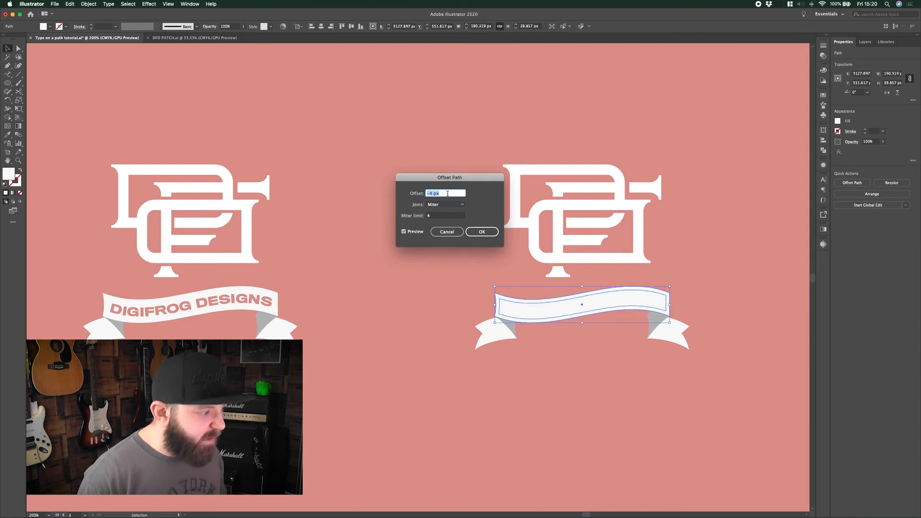
pyautogui.click(486, 231)
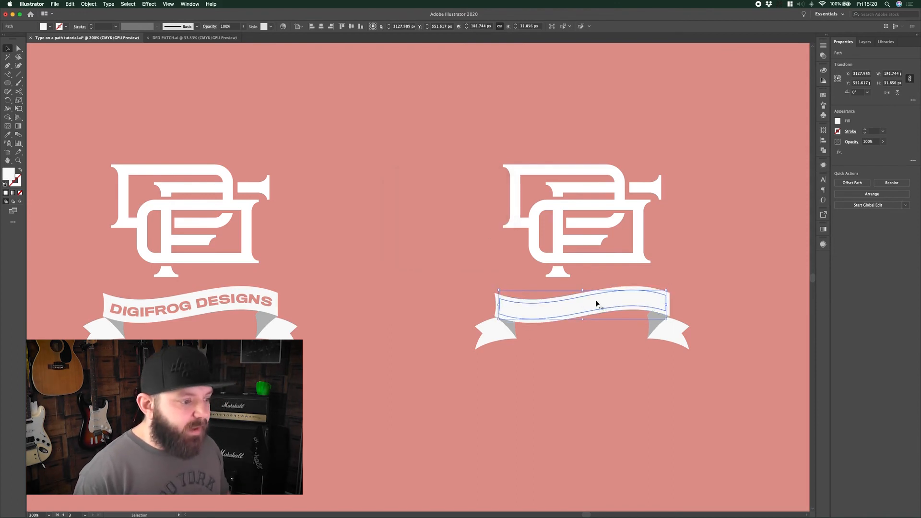
# Step: Isolate the inset banner path and delete its top and side segments, keeping only the lower wavy curve
pyautogui.press('a')
pyautogui.press('v')
pyautogui.doubleClick(573, 305)
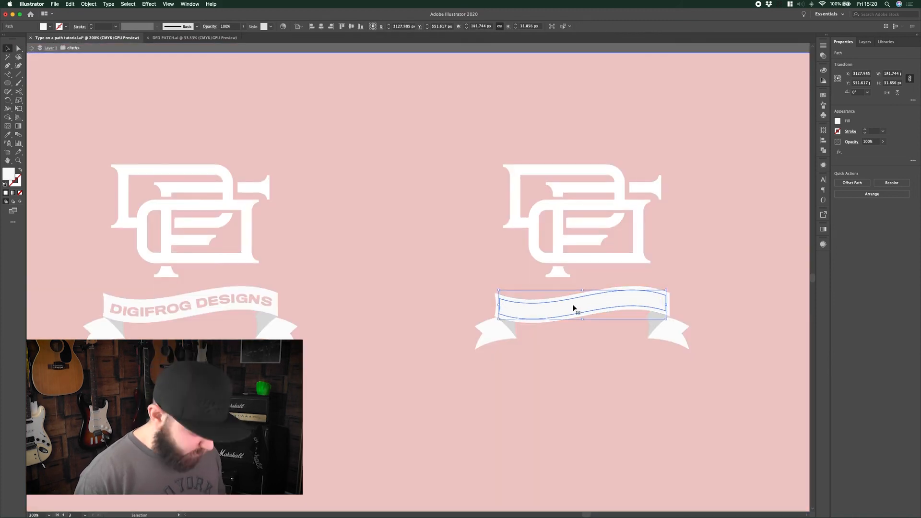
pyautogui.press('a')
pyautogui.click(500, 298)
pyautogui.press('Delete')
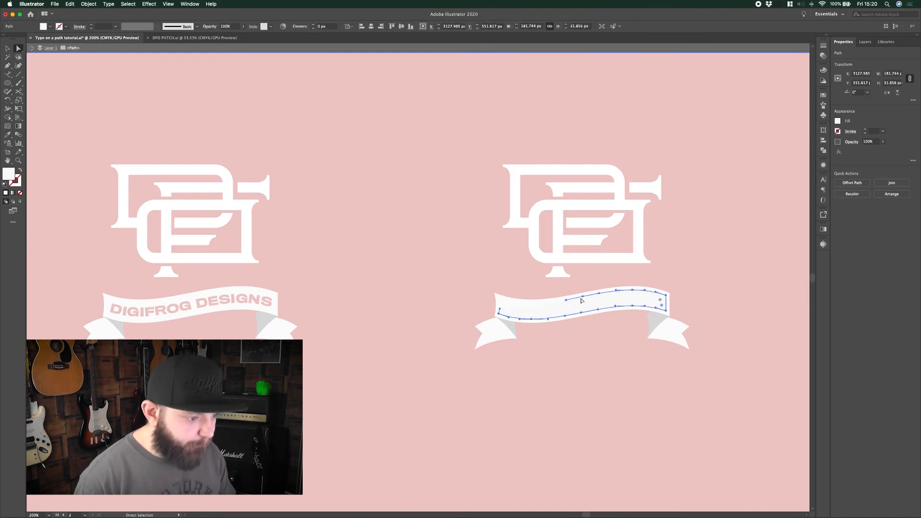
pyautogui.moveTo(584, 299); pyautogui.dragTo(686, 285)
pyautogui.press('Delete')
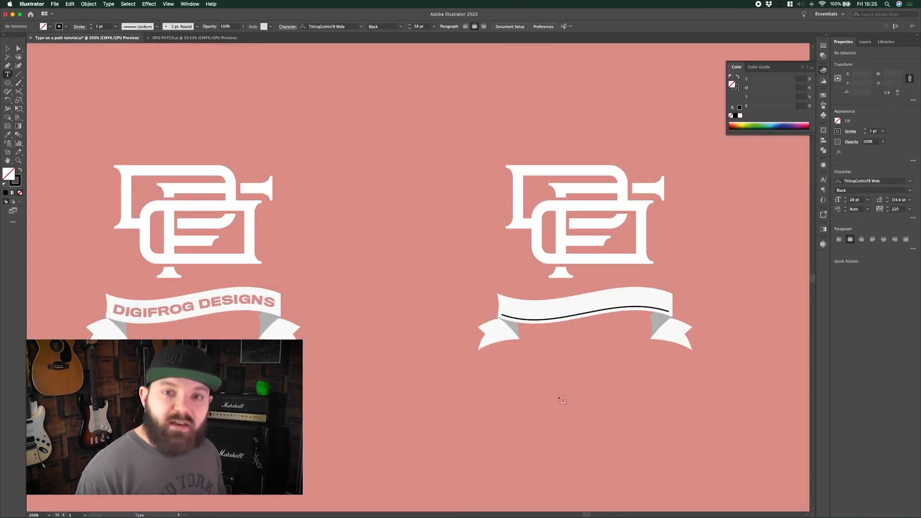
# Step: Turn the black wavy curve on the duplicated banner into a text path with the Type on a Path tool
pyautogui.click(9, 76)
pyautogui.click(50, 91)
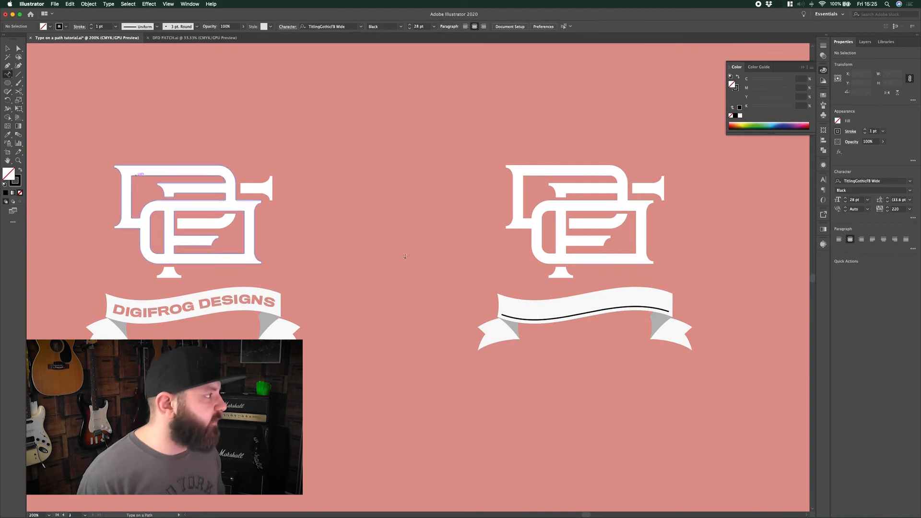
pyautogui.click(536, 319)
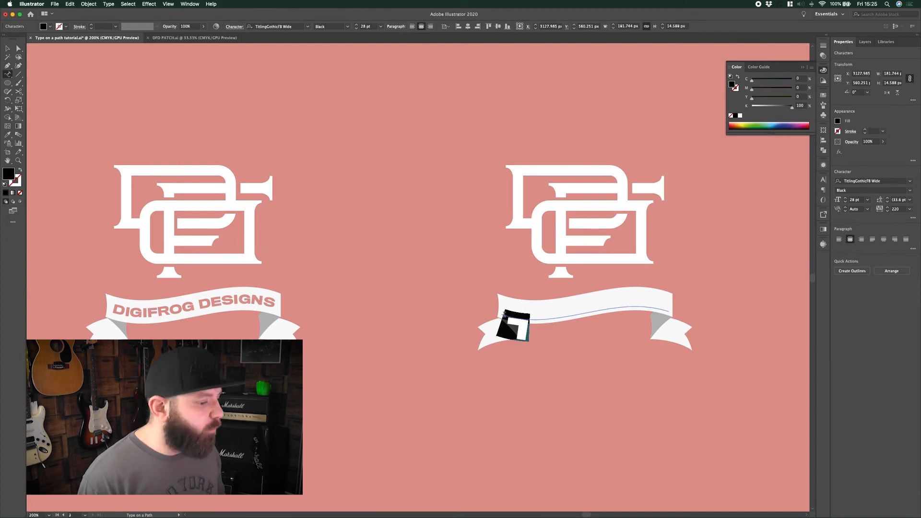
pyautogui.write('A')
pyautogui.press('super+z')
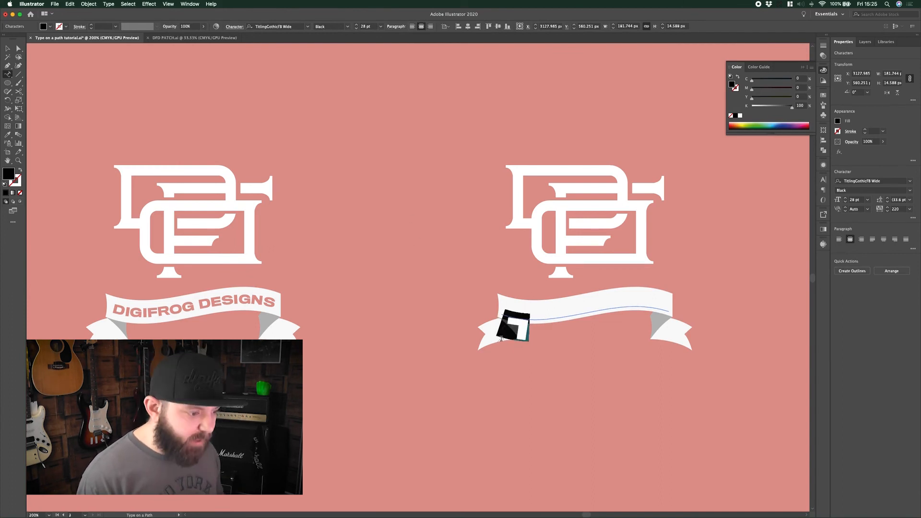
# Step: Flip the placeholder text to the upper side of the wavy curve and extend its text area along the full path
pyautogui.keyDown('super'); pyautogui.click(506, 385); pyautogui.keyUp('super')
pyautogui.press('a')
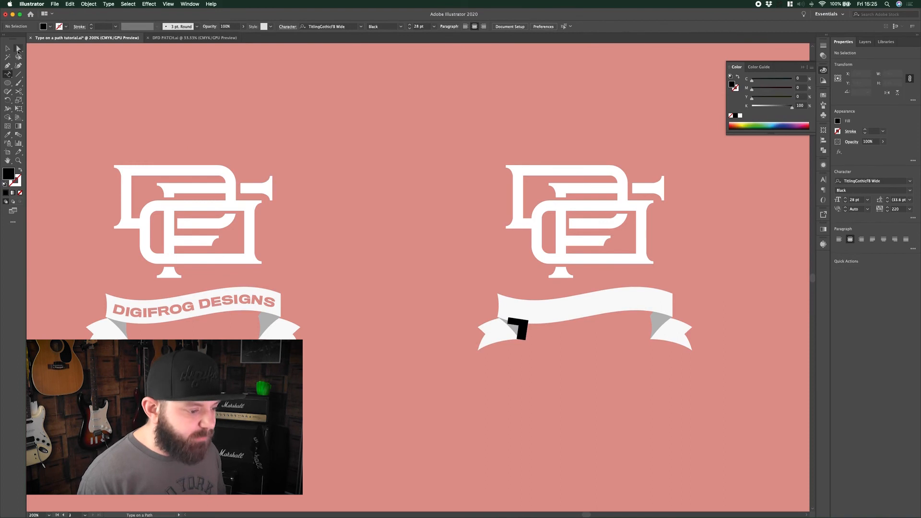
pyautogui.click(520, 338)
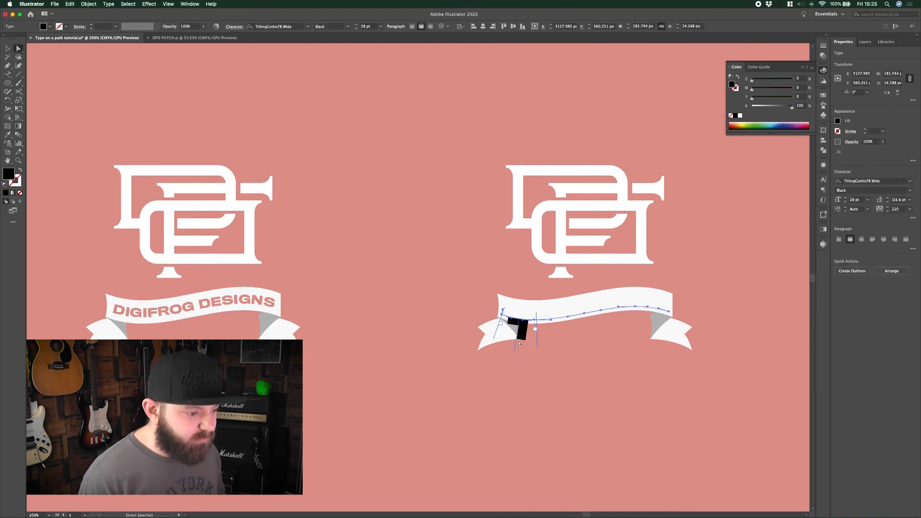
pyautogui.moveTo(516, 346); pyautogui.dragTo(691, 304)
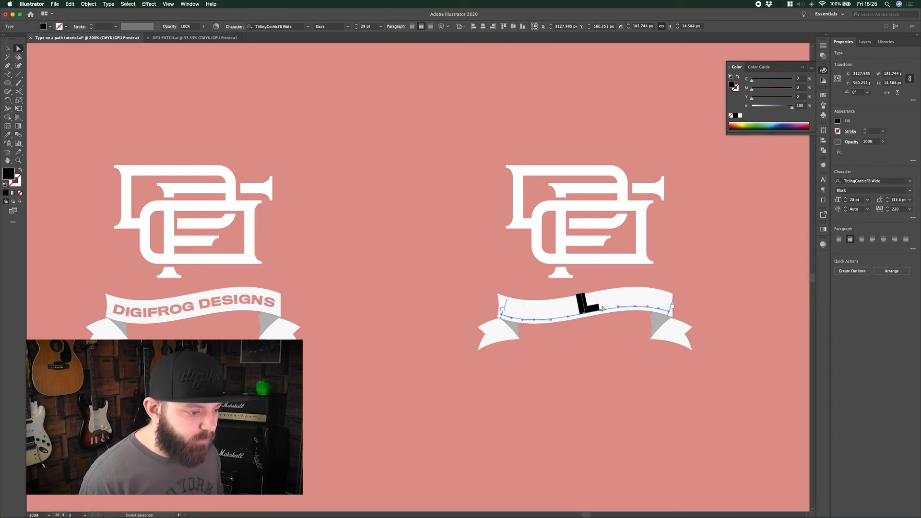
# Step: Replace the placeholder text on the wavy path with "DIGIFROG DESIGNS"
pyautogui.doubleClick(586, 310)
pyautogui.doubleClick(587, 305)
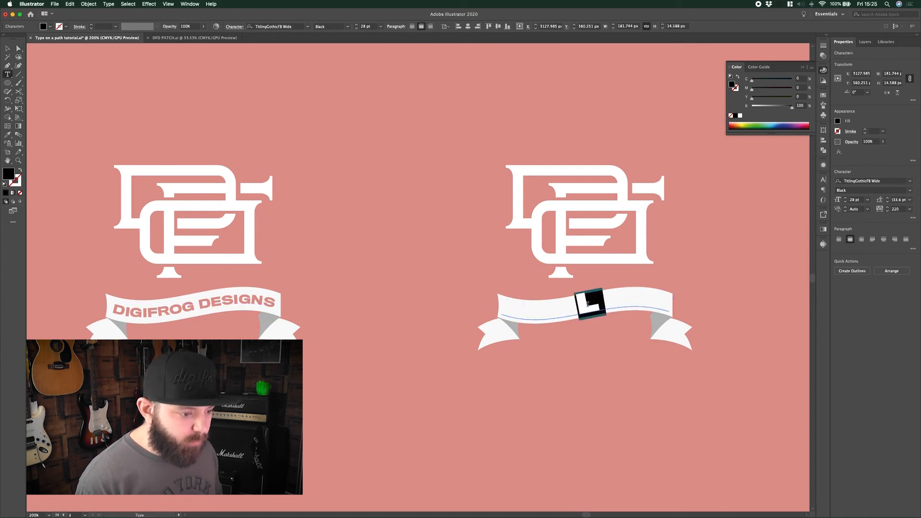
pyautogui.write('DIGIFR')
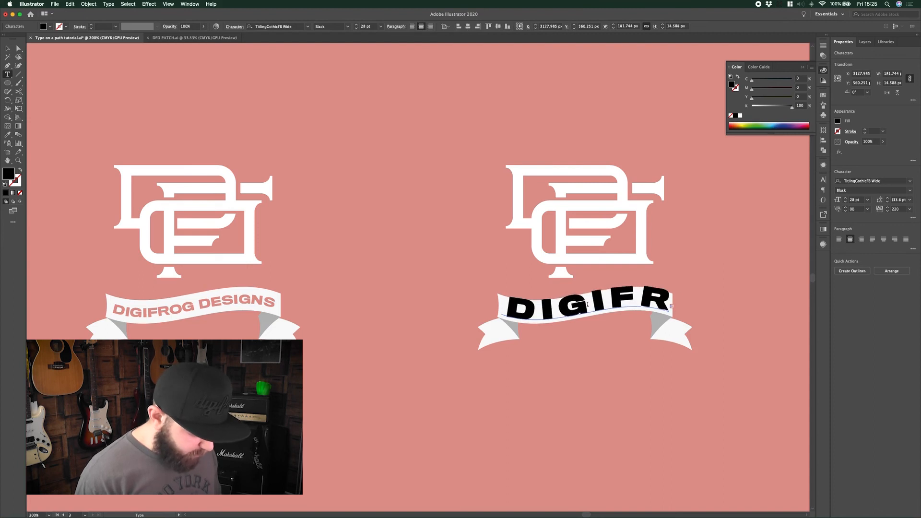
# Step: Copy the original banner text's font, size and pink colour onto the new path text with the Eyedropper tool
pyautogui.tripleClick(587, 304)
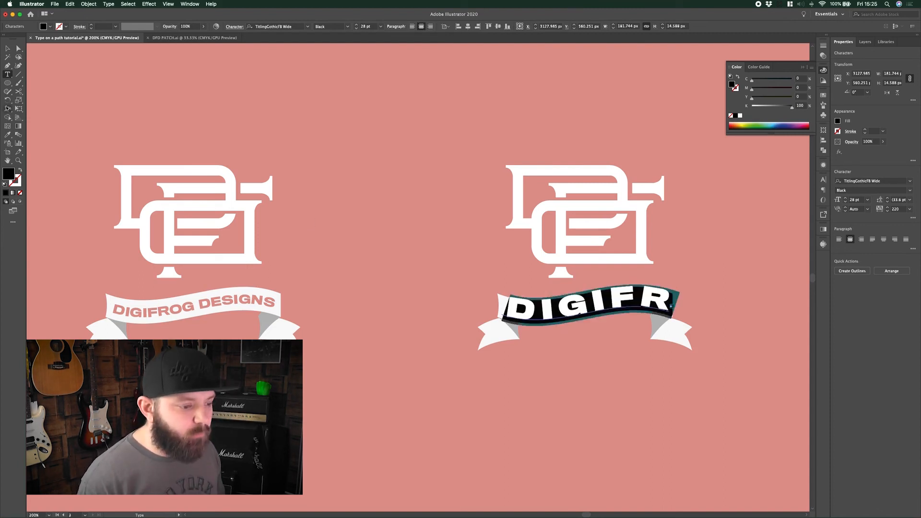
pyautogui.click(8, 135)
pyautogui.click(210, 299)
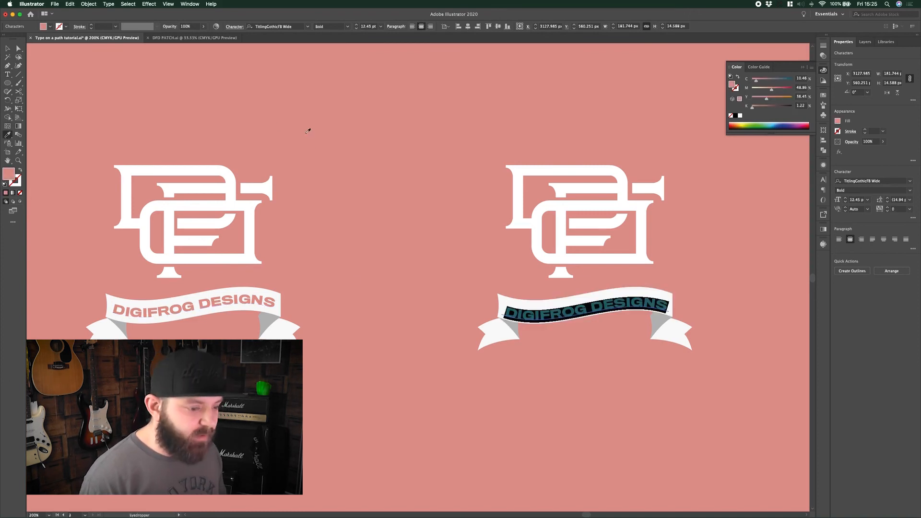
pyautogui.press('v')
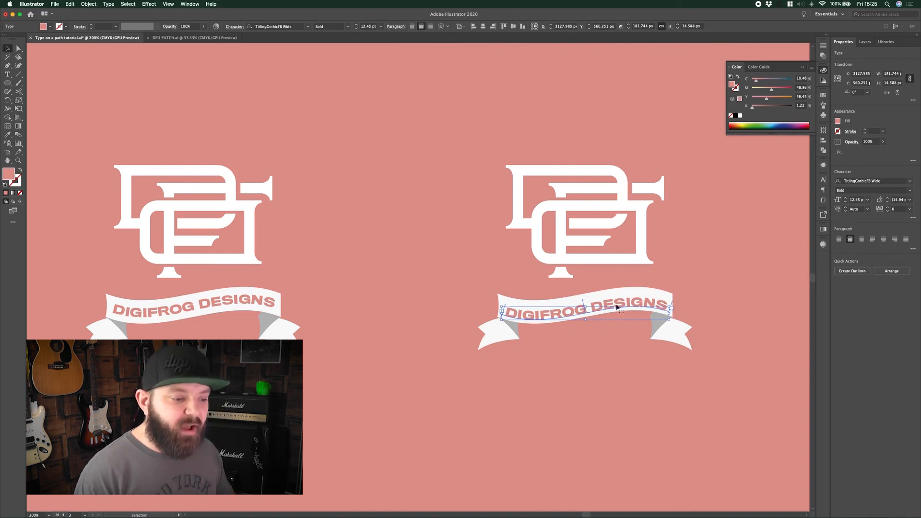
# Step: Nudge the new DIGIFROG DESIGNS text up 3 px to centre it vertically in the banner
pyautogui.click(567, 311)
pyautogui.click(567, 312)
pyautogui.press('Up')
pyautogui.press('Up')
pyautogui.press('Up')
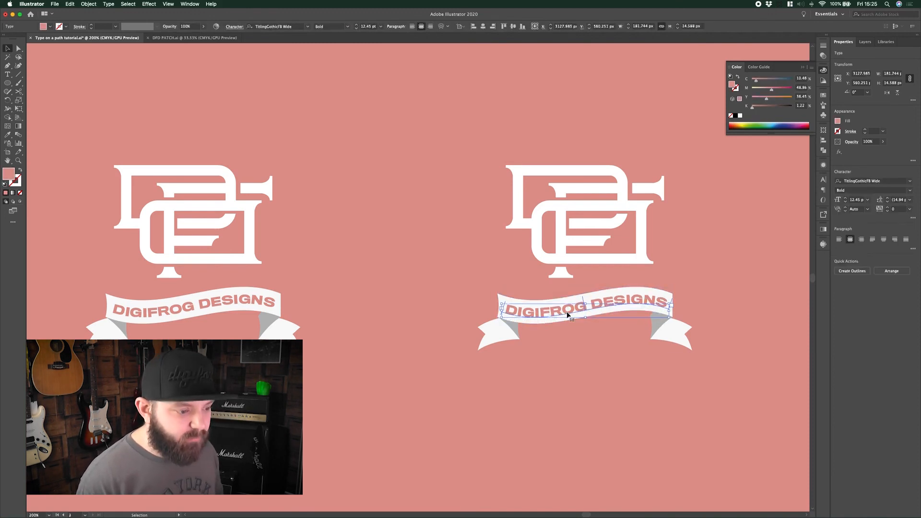
pyautogui.click(579, 396)
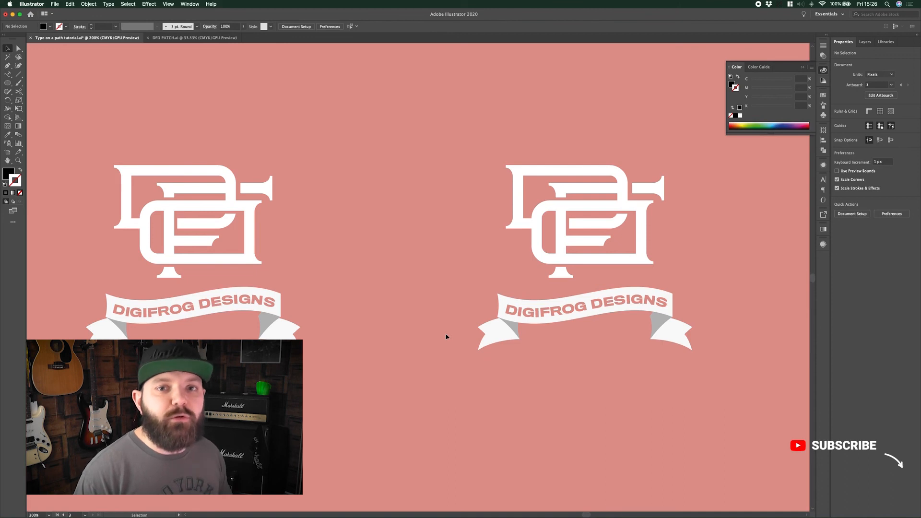
# Step: Draw a freeform wavy open Pen curve about 412 px wide above the two logos, with a black stroke and no fill
pyautogui.press('p')
pyautogui.click(218, 157)
pyautogui.click(252, 100)
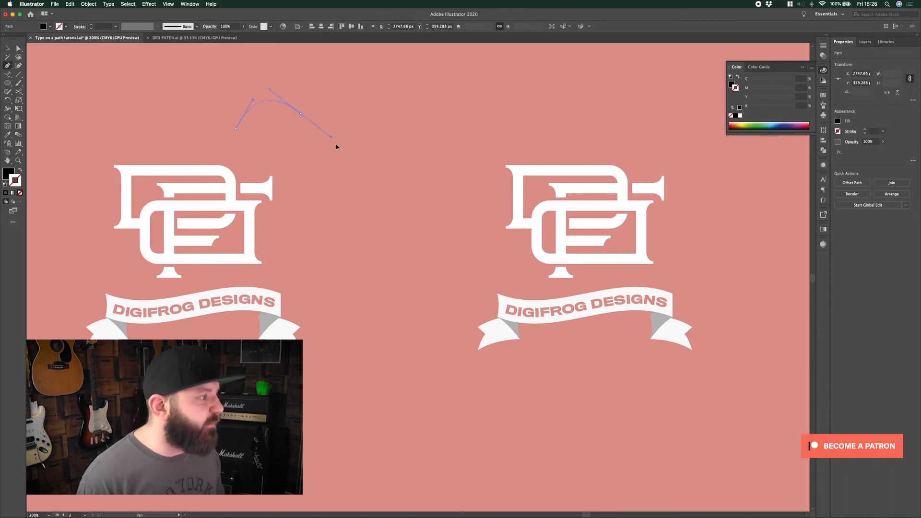
pyautogui.click(326, 132)
pyautogui.moveTo(411, 138); pyautogui.dragTo(439, 115)
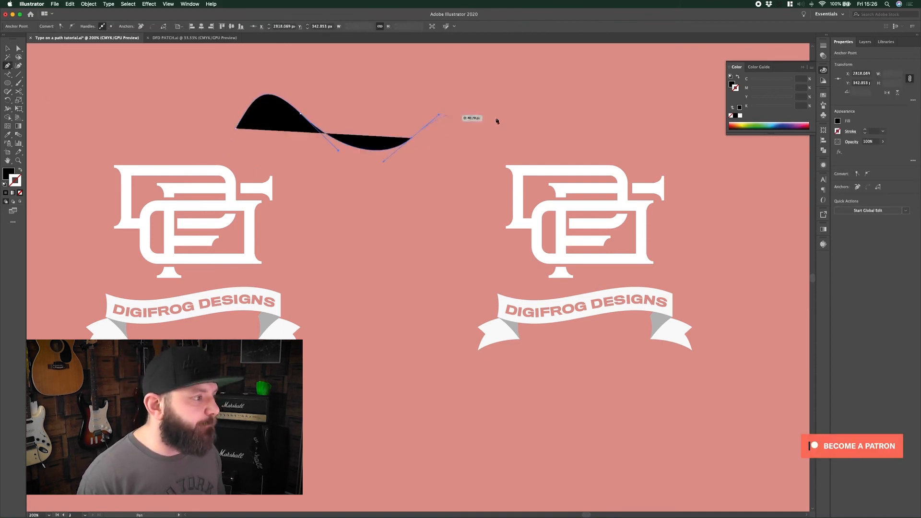
pyautogui.moveTo(614, 109); pyautogui.dragTo(632, 87)
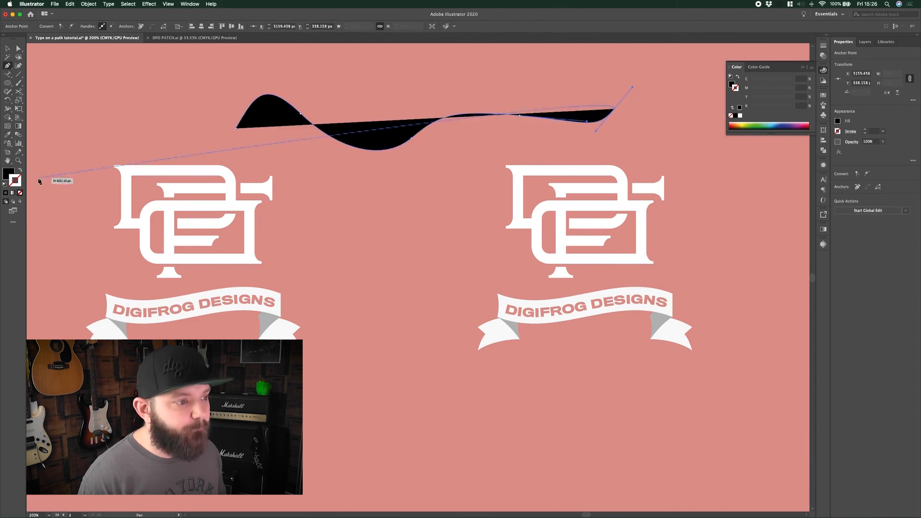
pyautogui.click(19, 170)
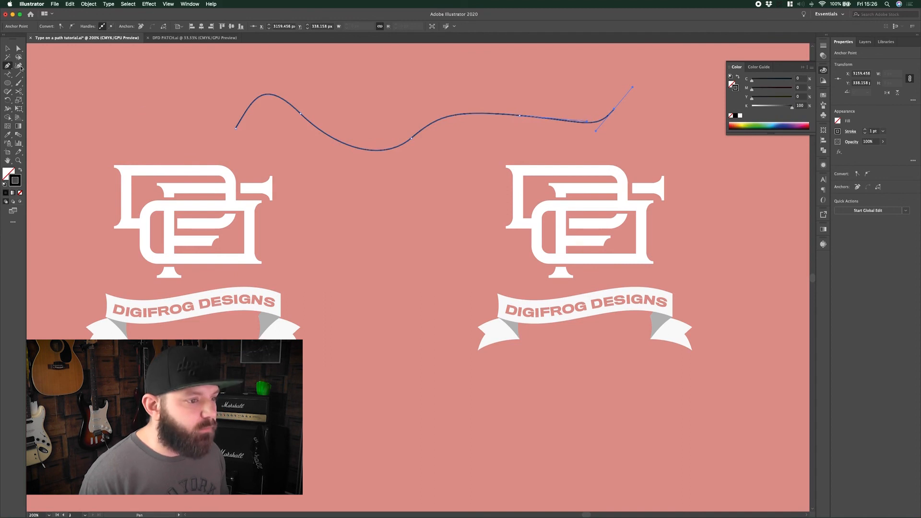
# Step: Add the text "THANKS FOR WATCHING DESINGERS!!" along the new wavy curve with the Type on a Path tool
pyautogui.moveTo(7, 74); pyautogui.dragTo(48, 91)
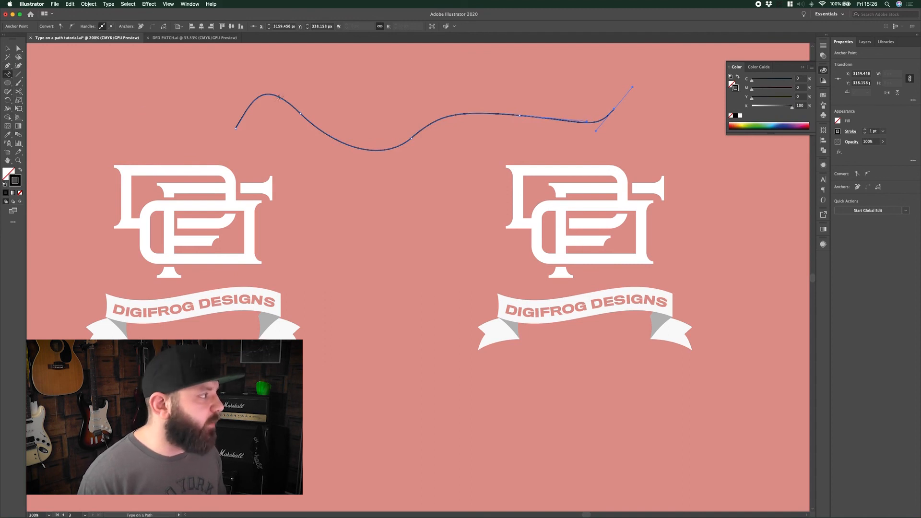
pyautogui.click(276, 94)
pyautogui.write('TH')
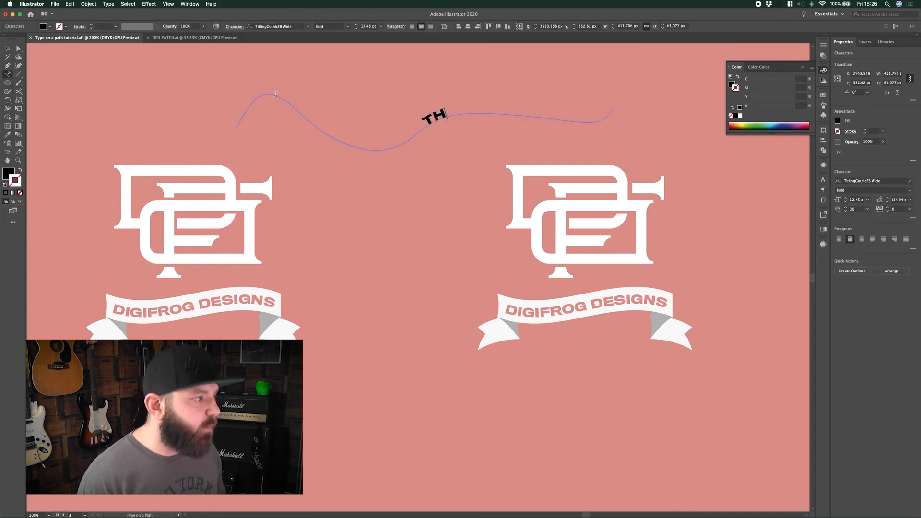
pyautogui.write('ANKS FOR WATCHI')
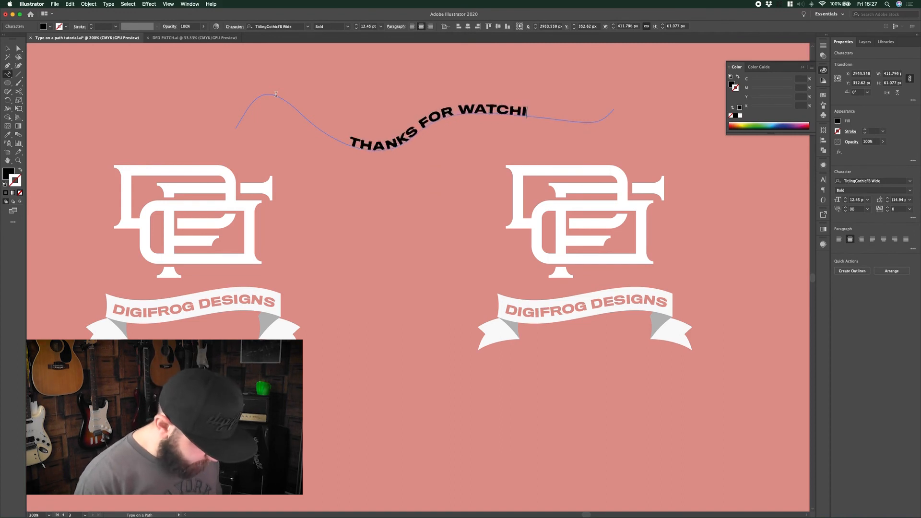
pyautogui.write('NG DESINGERS!!')
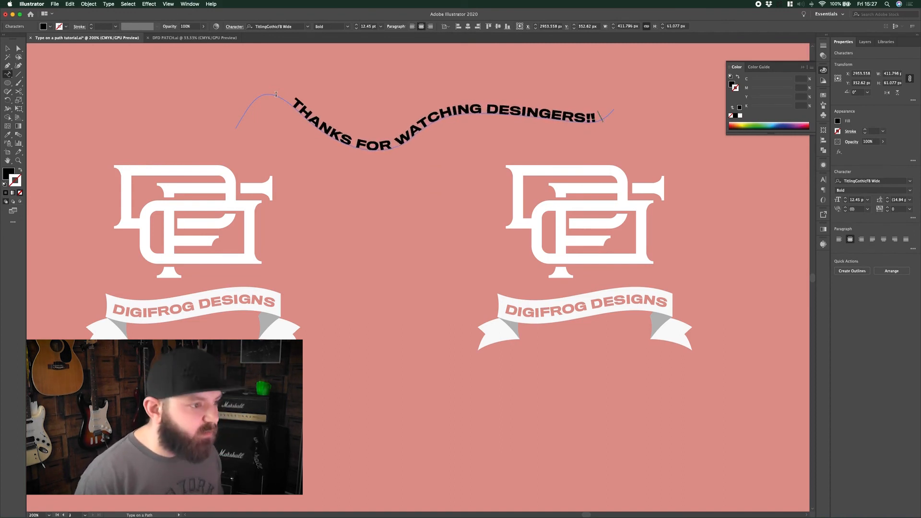